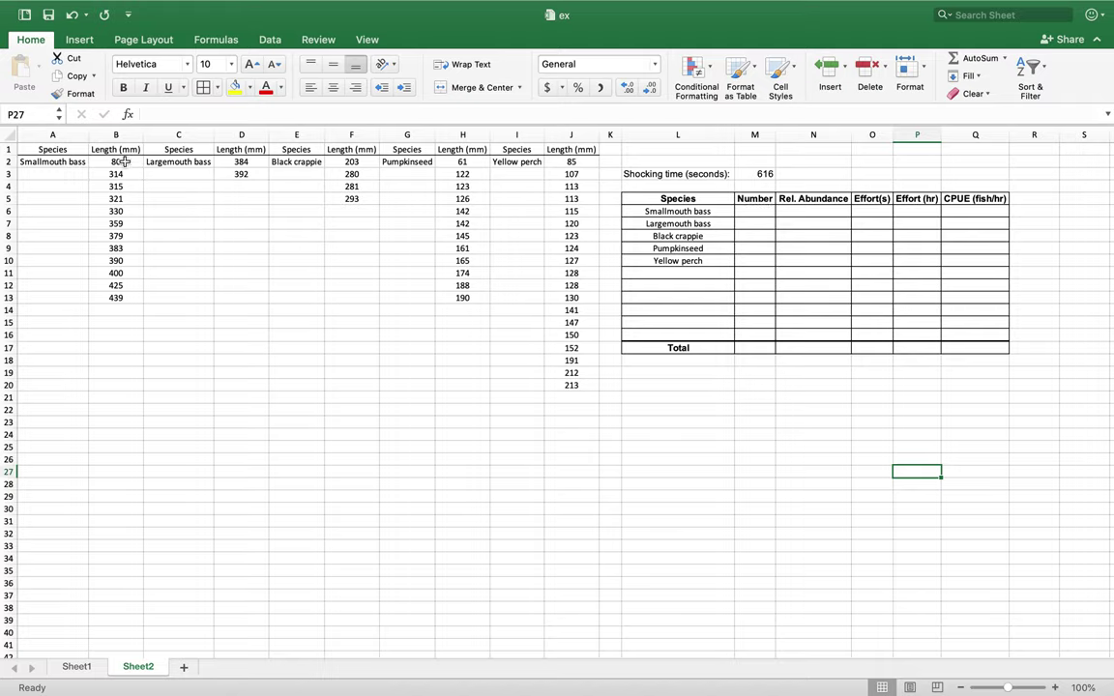
Step: Count the smallmouth bass lengths and fill the Number column with 12 for smallmouth bass, 2 for largemouth bass and 4 for black crappie
drag(124, 162, 116, 298)
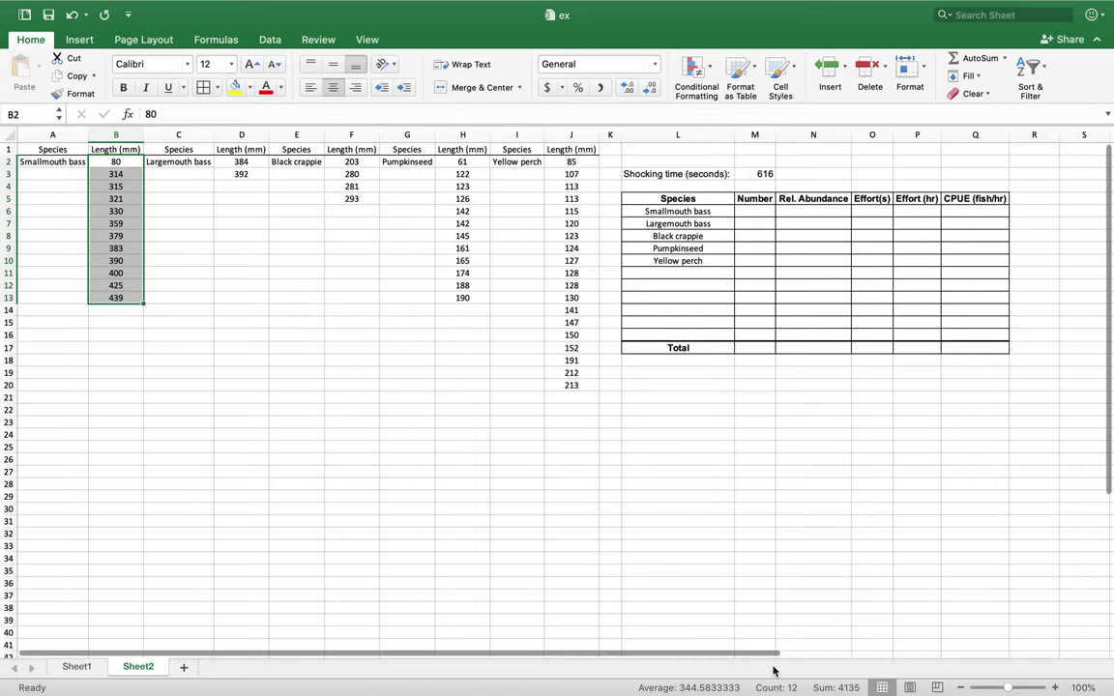
click(747, 212)
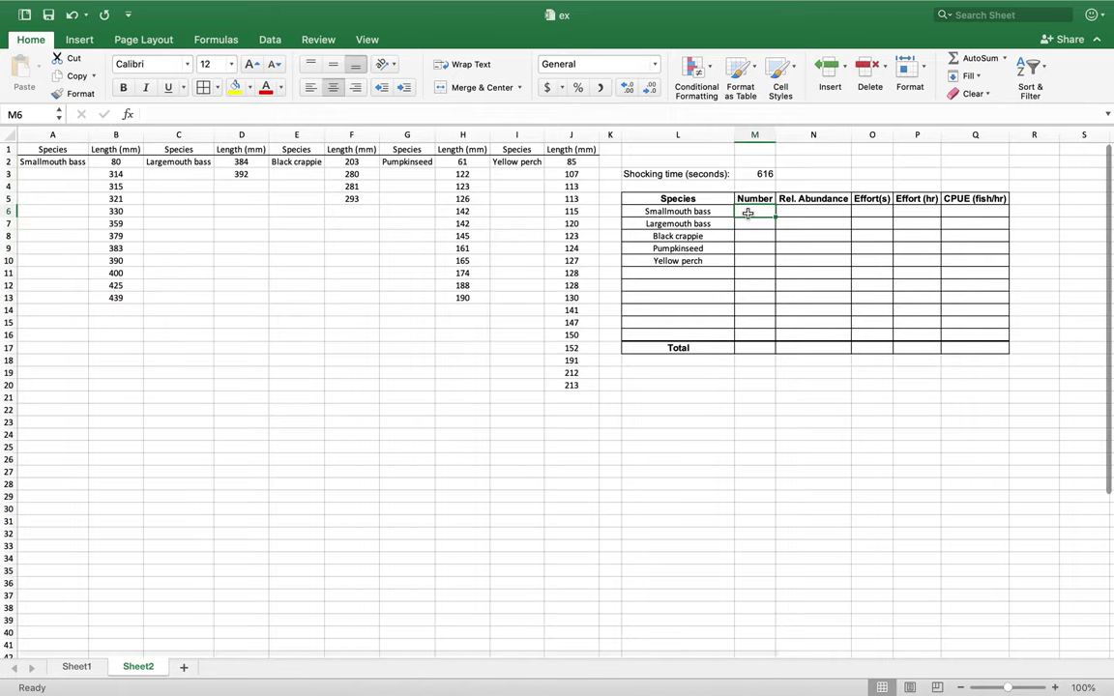
text(12)
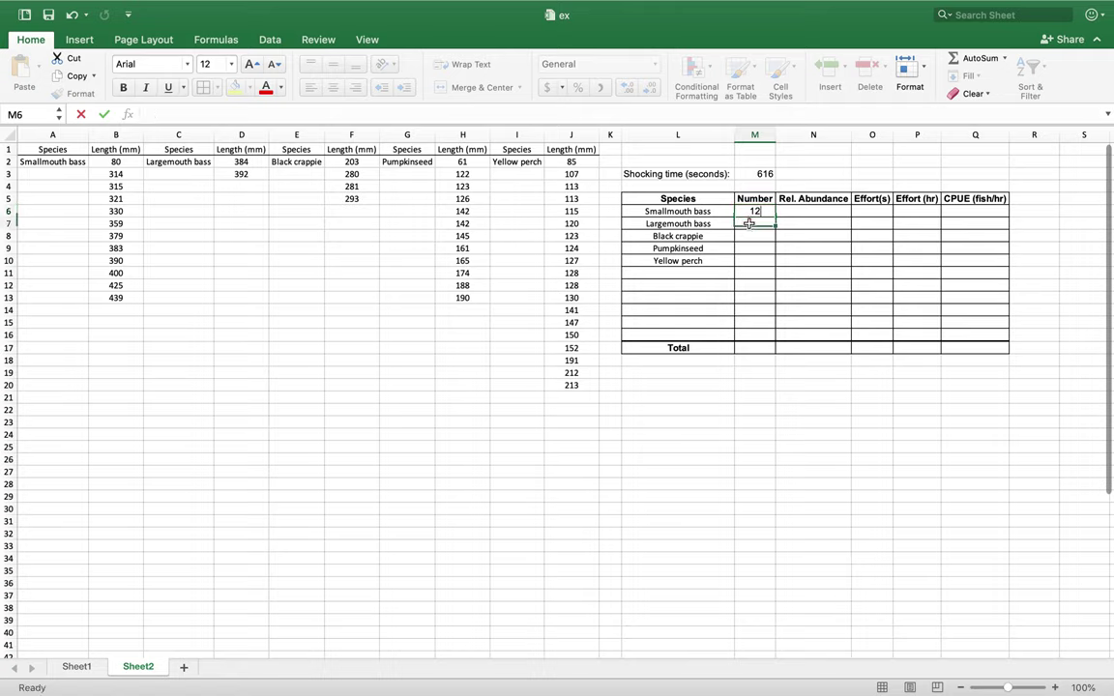
key(Return)
text(2)
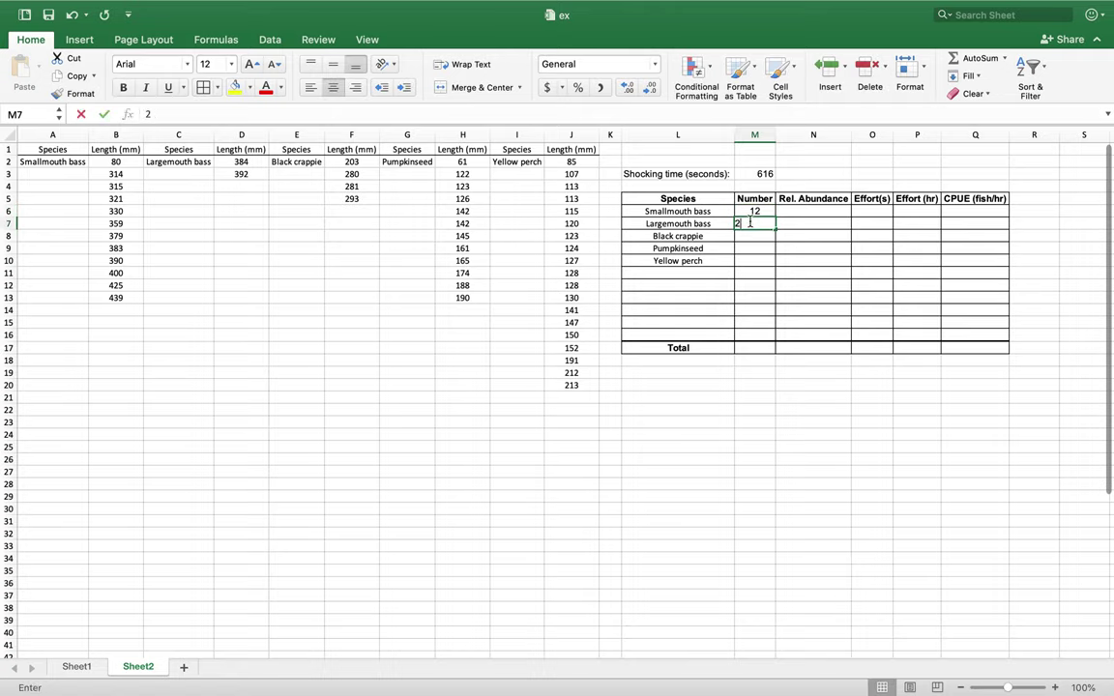
key(Return)
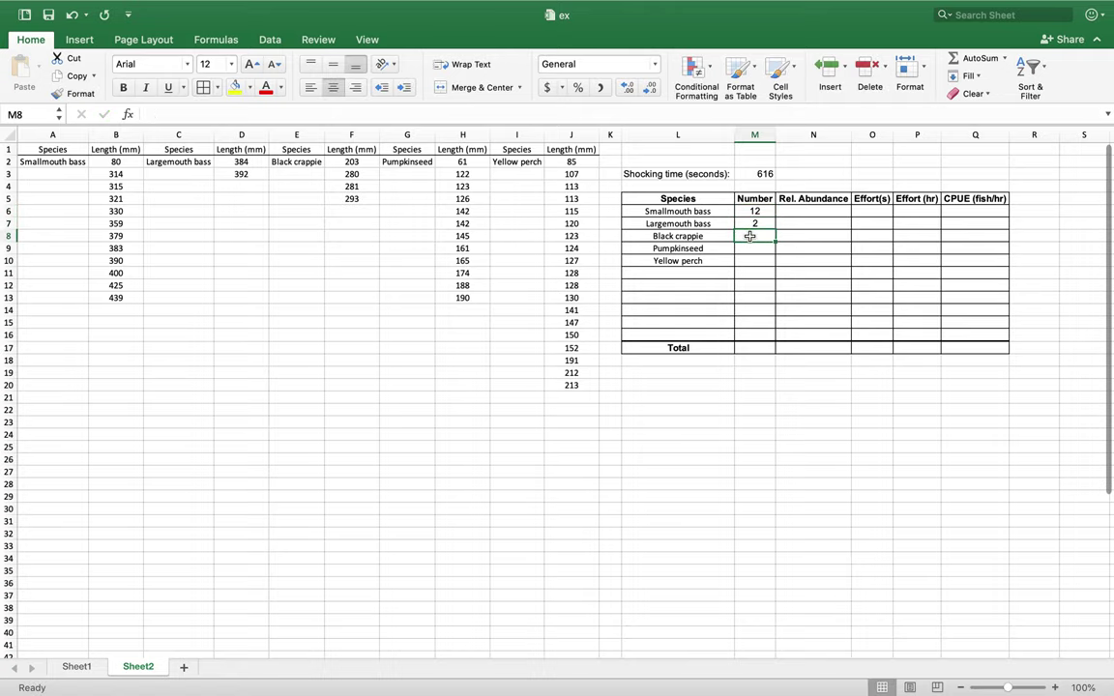
text(4)
Step: Count the pumpkinseed and yellow perch lengths and enter their numbers as 12 and 19 in the species table
drag(477, 163, 464, 296)
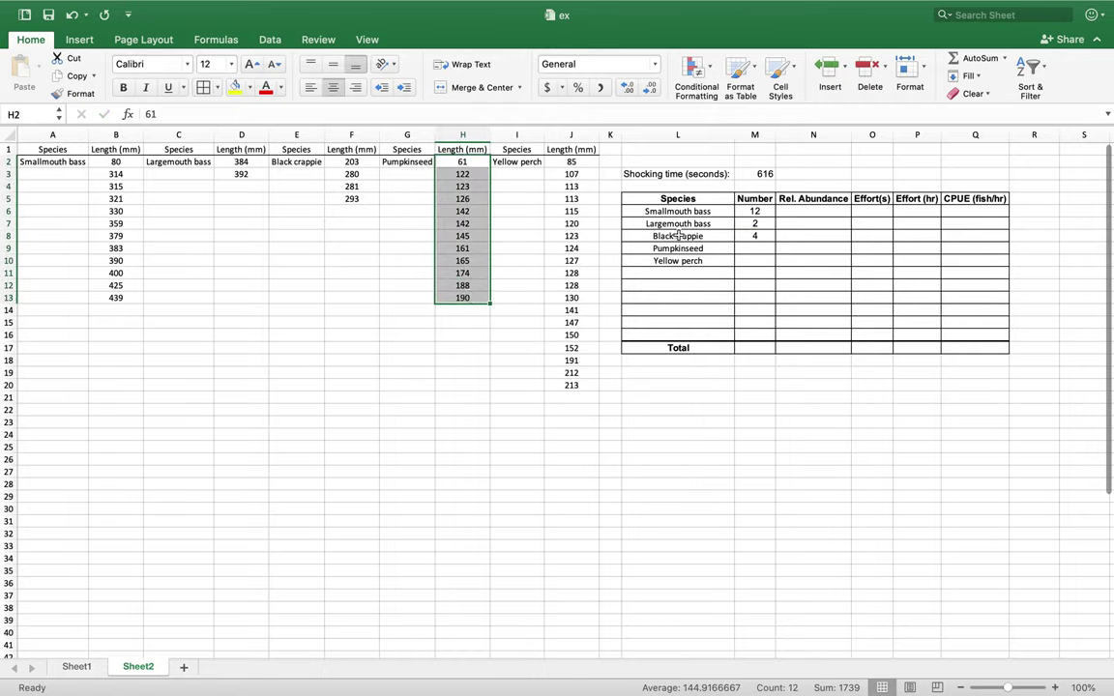
click(743, 248)
text(12)
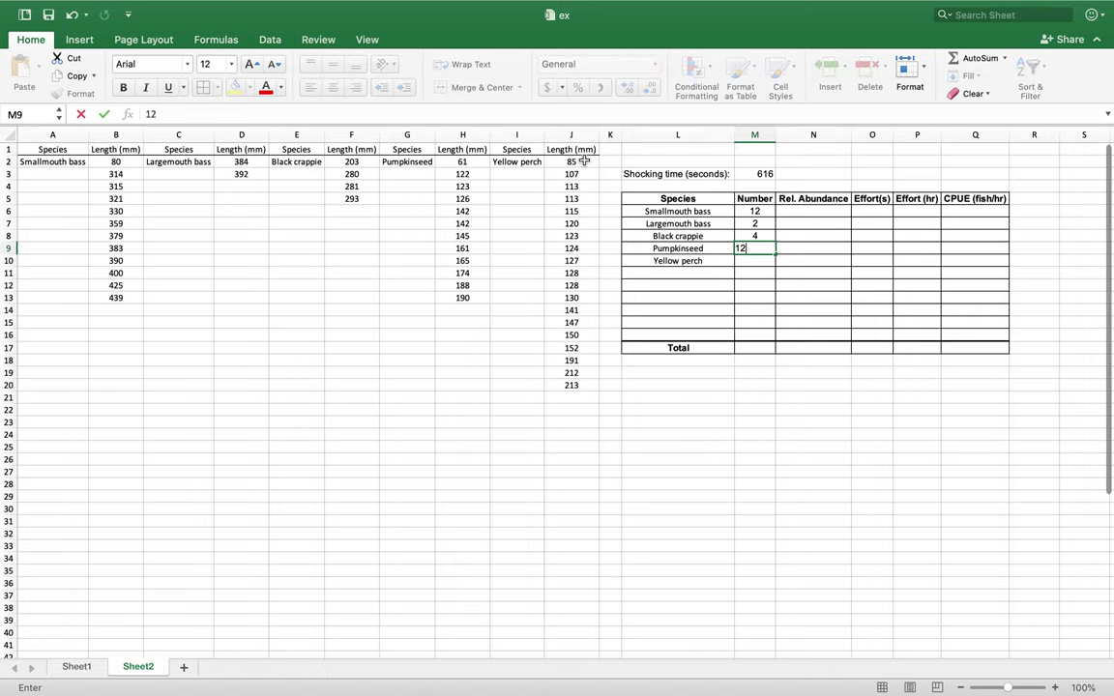
drag(584, 162, 594, 387)
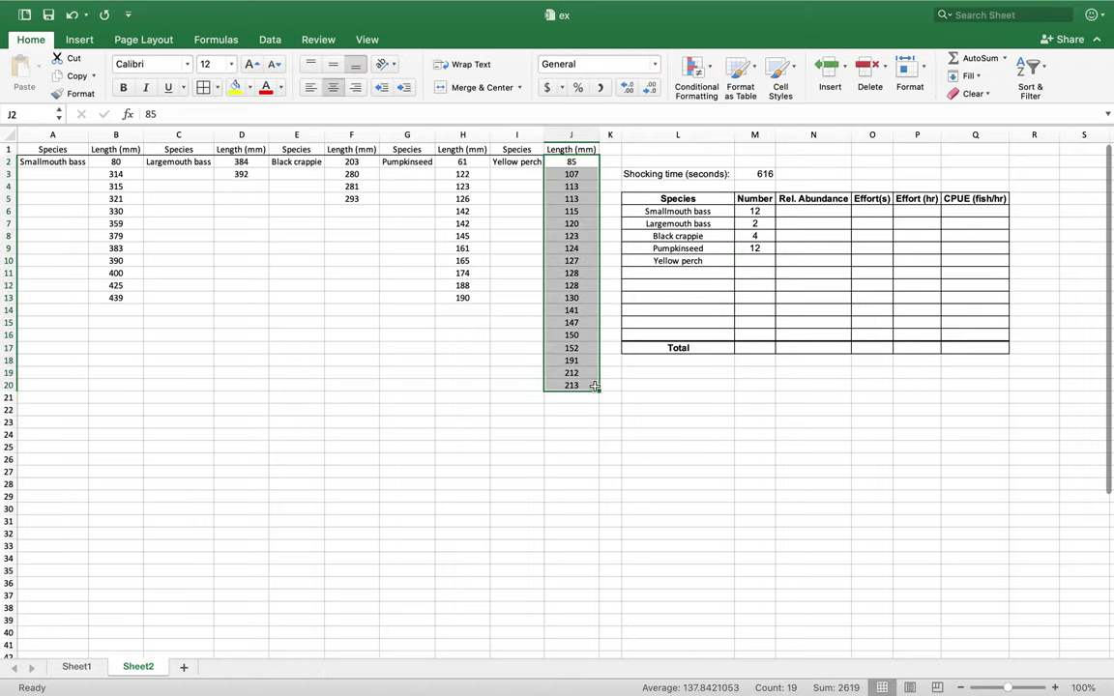
click(755, 261)
text(19)
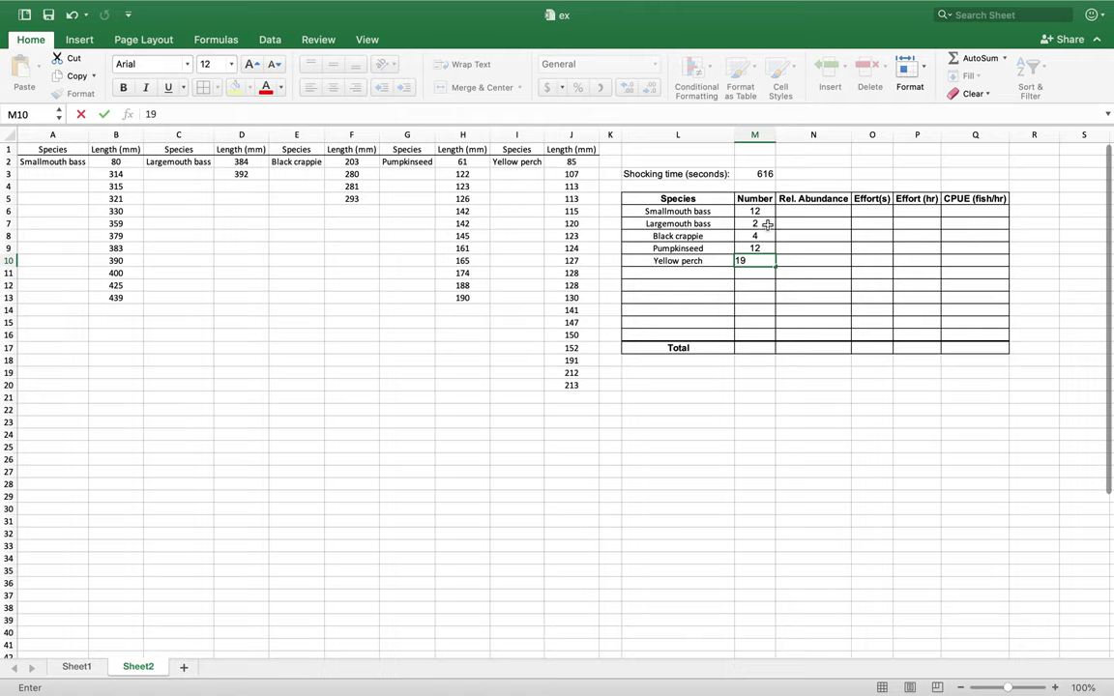
Step: Enter 49 as the total number of fish in cell M17
click(756, 347)
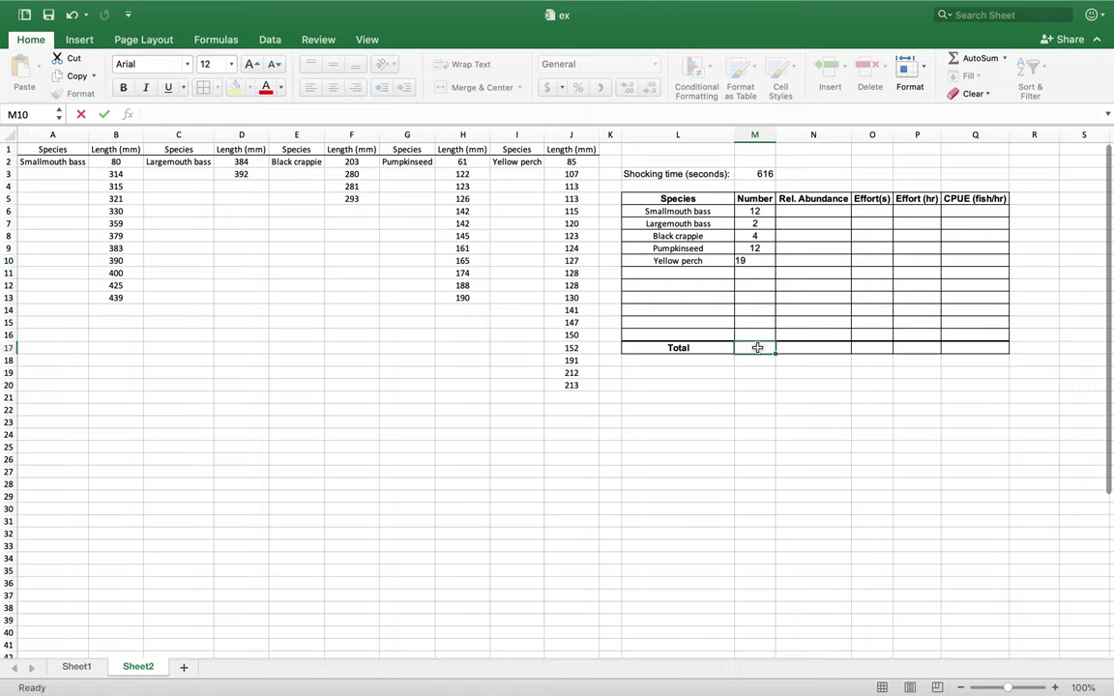
text(49)
click(754, 446)
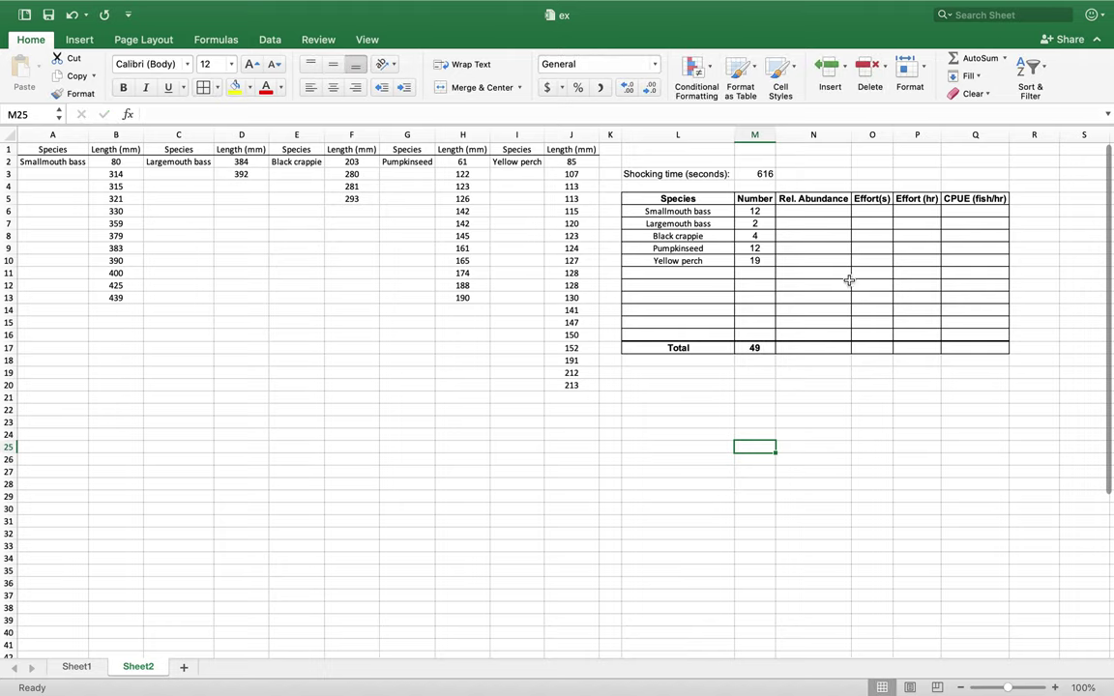
Step: Note the relative abundance formula below the table, with "RA" in L25 and "number of fish/total*100" in L26
click(668, 446)
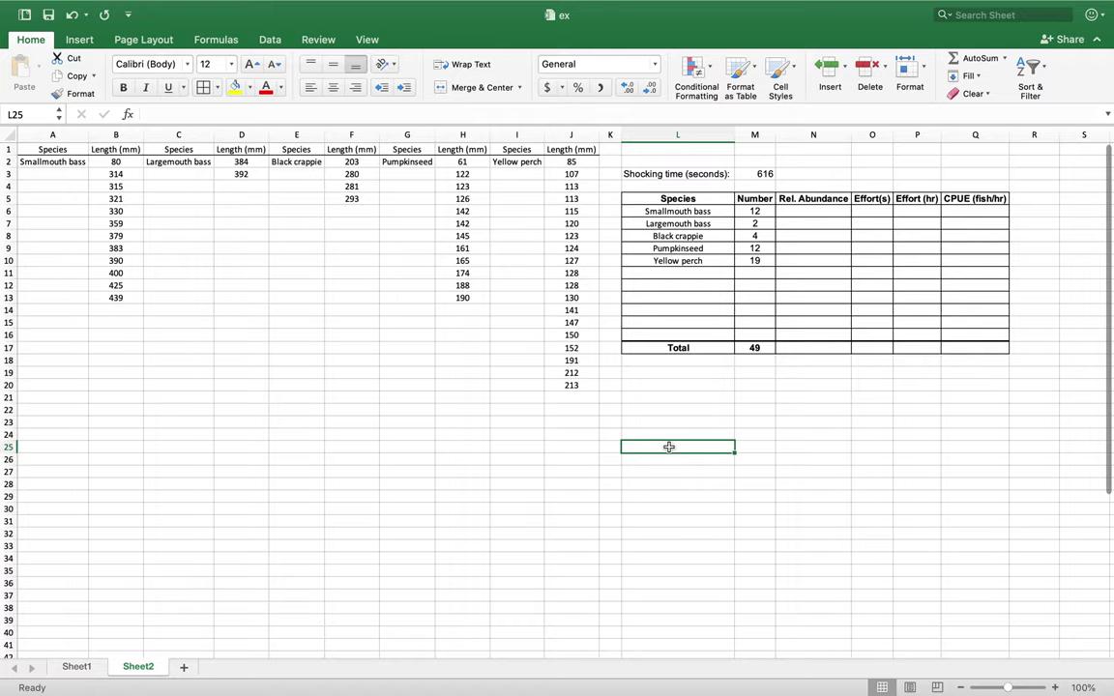
text(RA)
key(Return)
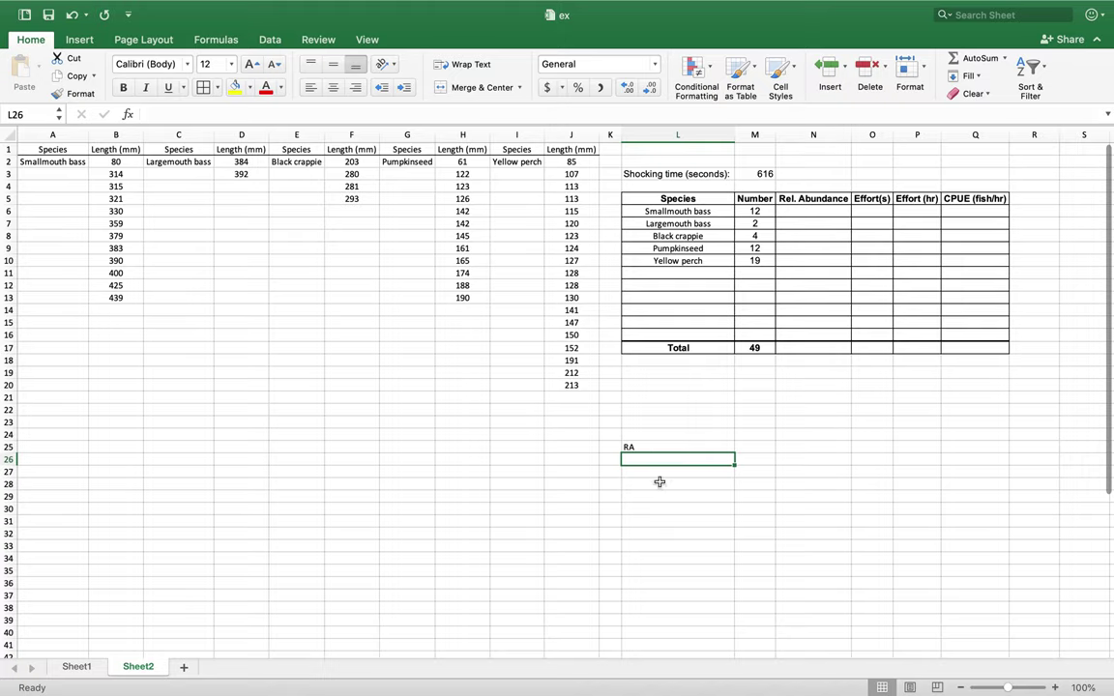
text(number o)
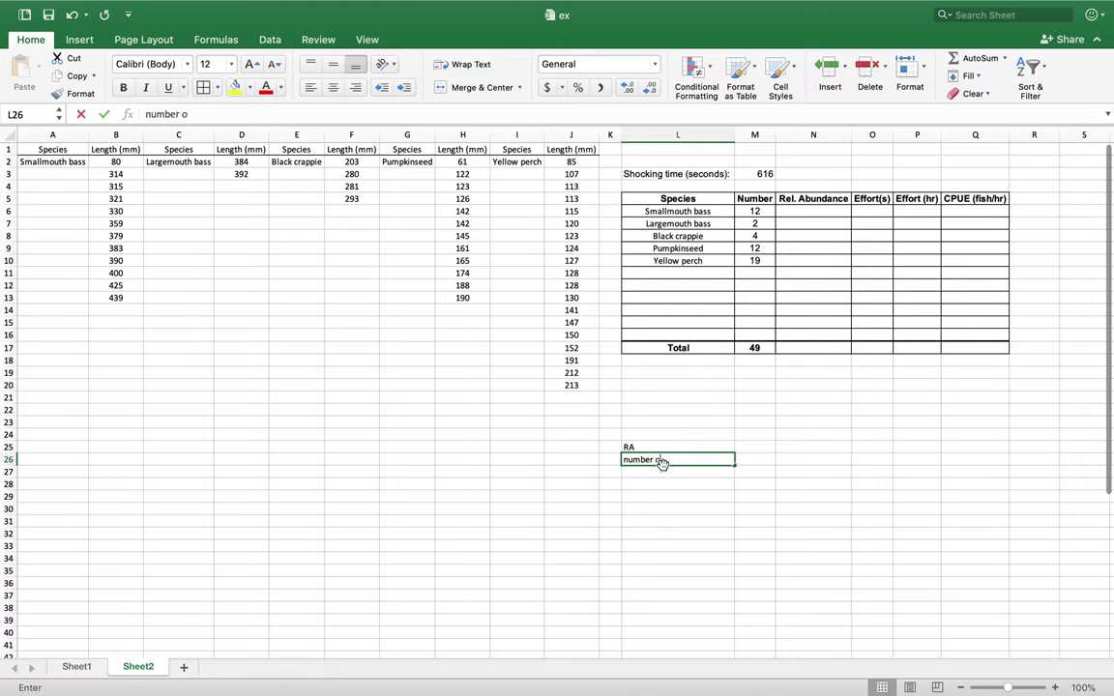
text(f fish)
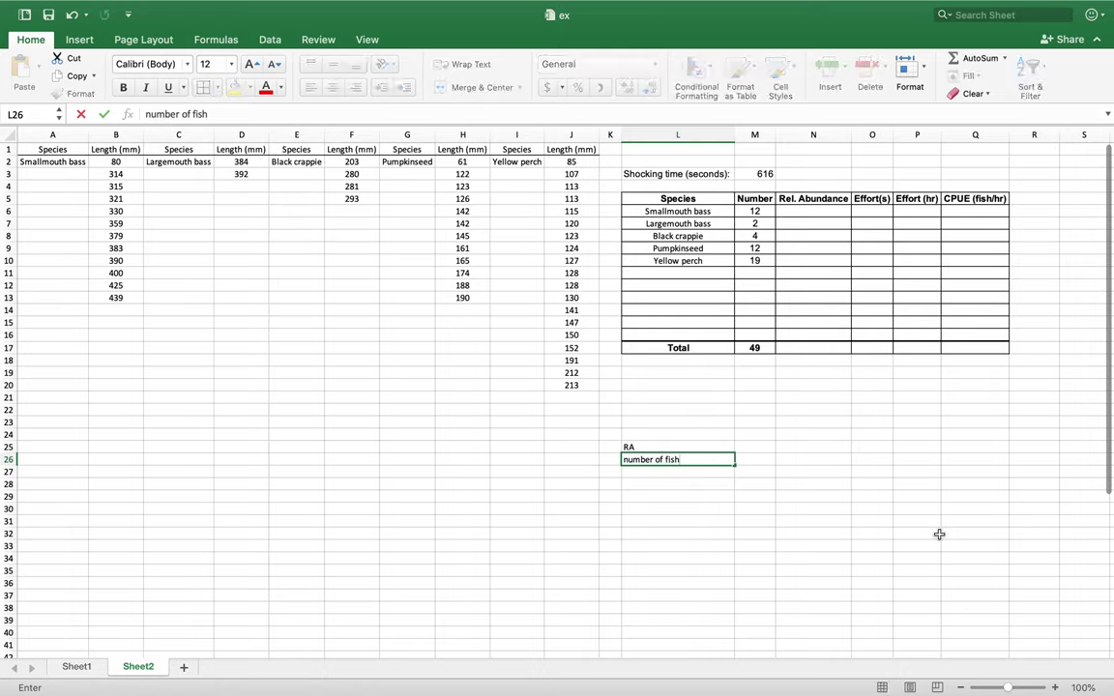
text(/total*100)
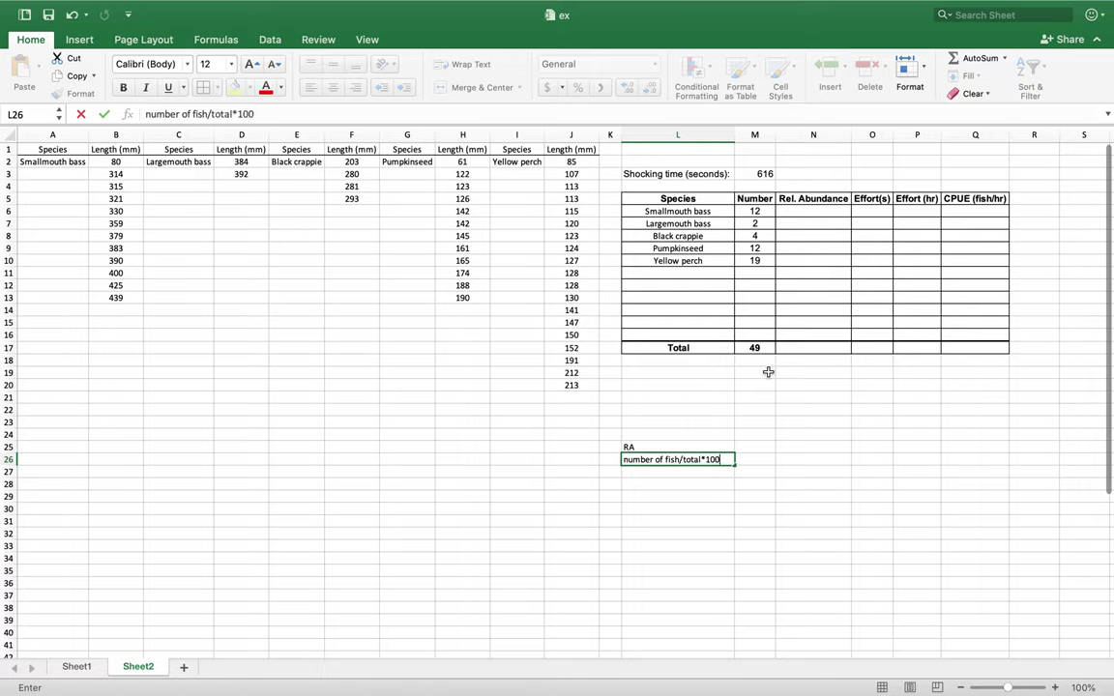
Step: Calculate the smallmouth bass relative abundance in N6 with the formula =M6/M17*100
click(798, 211)
text(=)
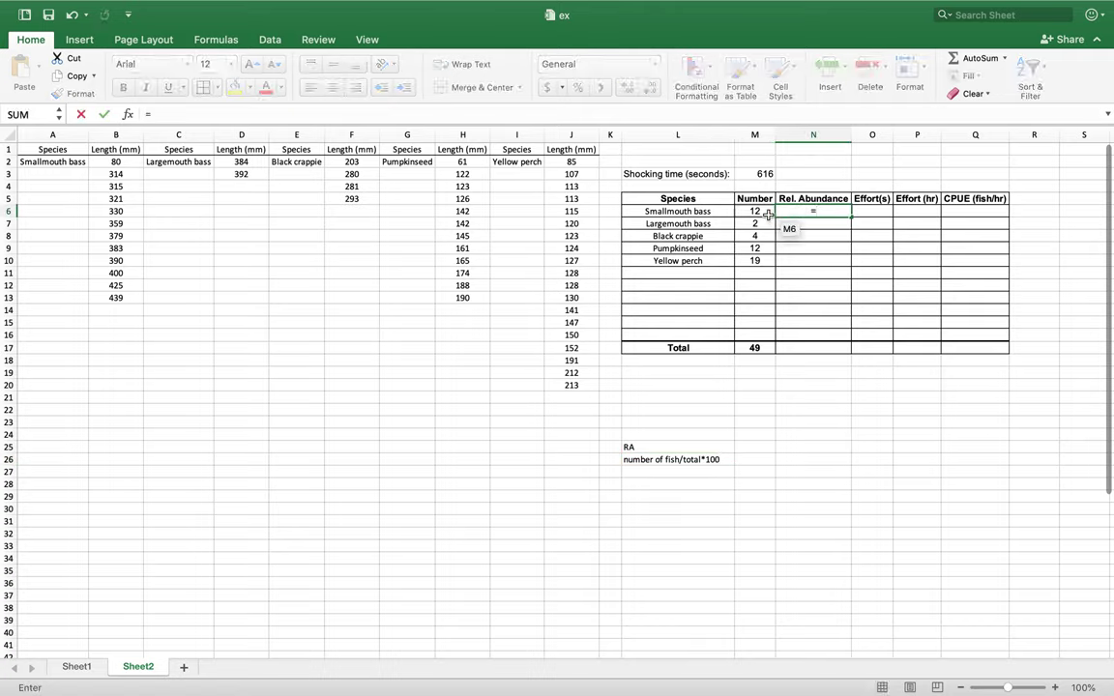
click(760, 211)
text(/)
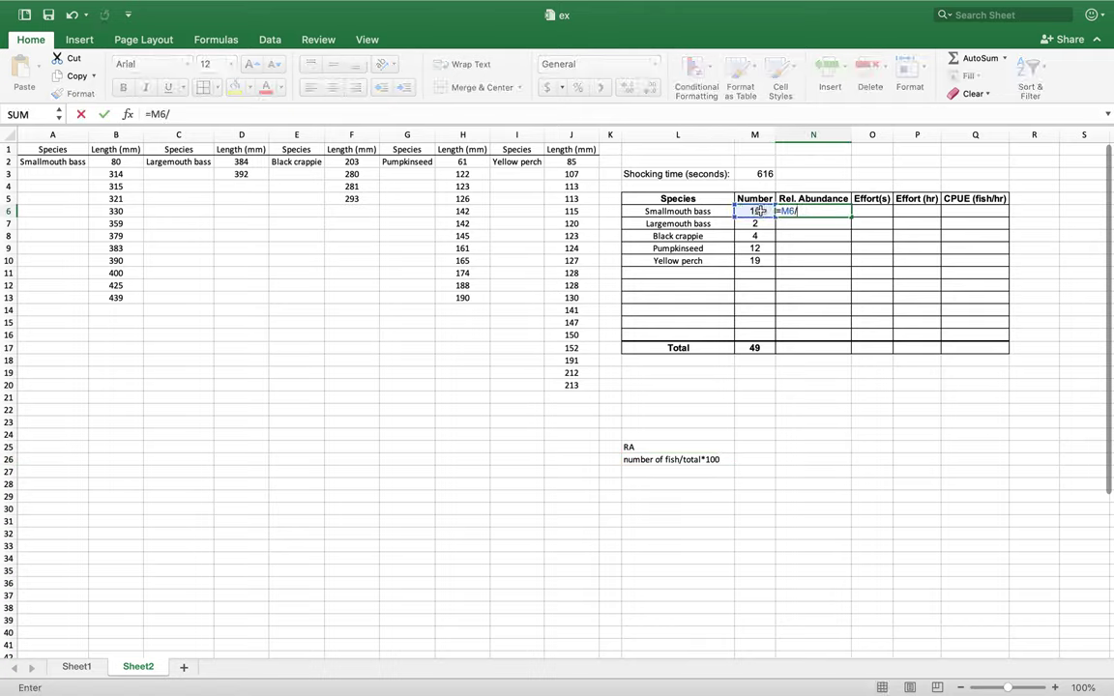
click(755, 348)
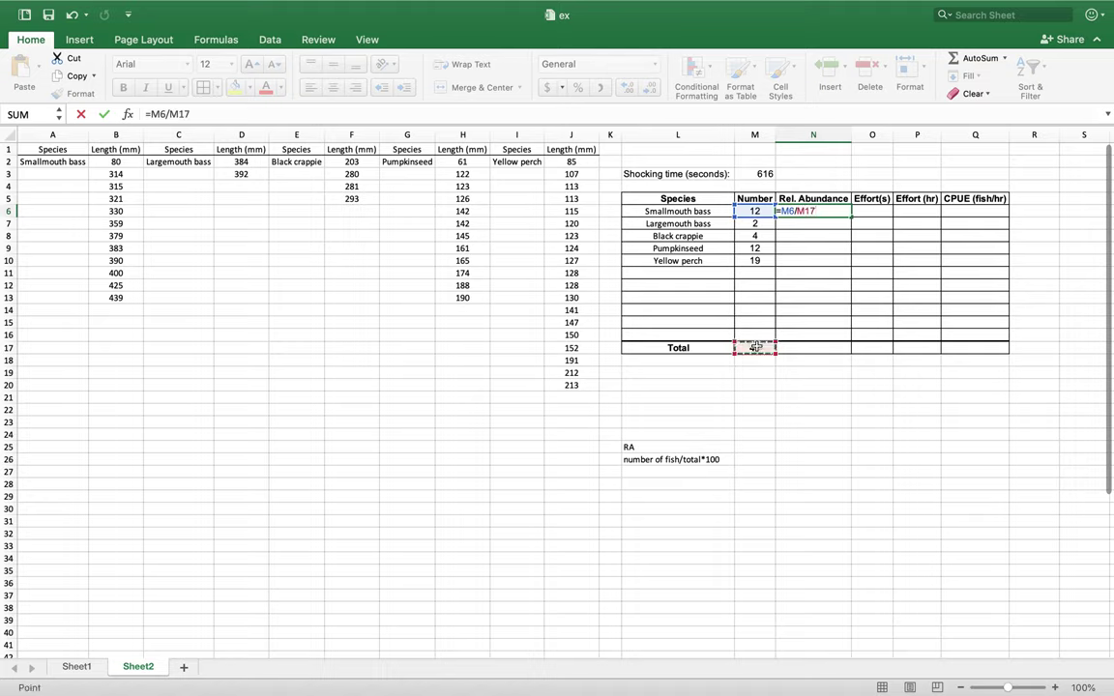
text(*100)
key(Return)
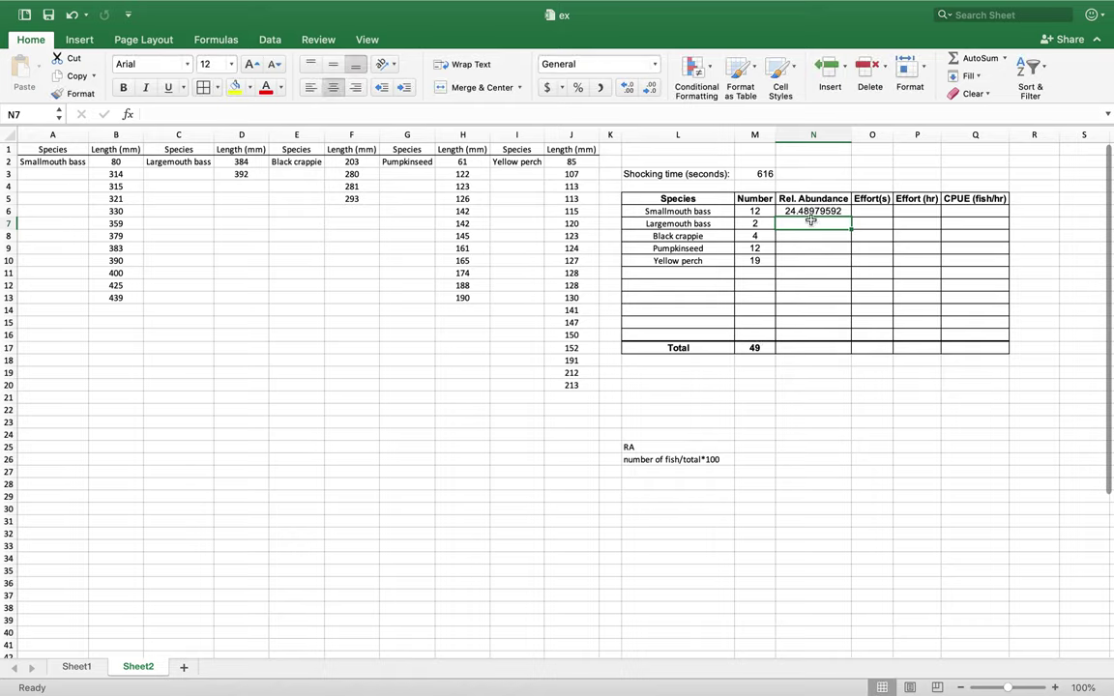
Step: Reduce the smallmouth bass relative abundance in N6 to zero decimal places
click(842, 210)
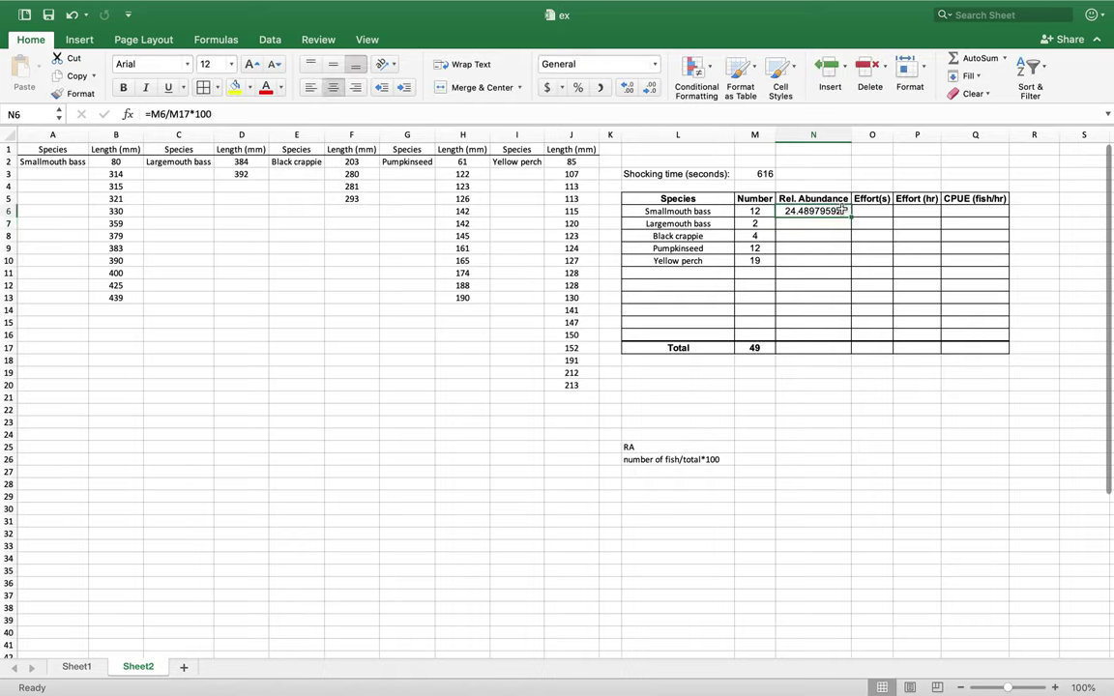
click(653, 90)
click(653, 90)
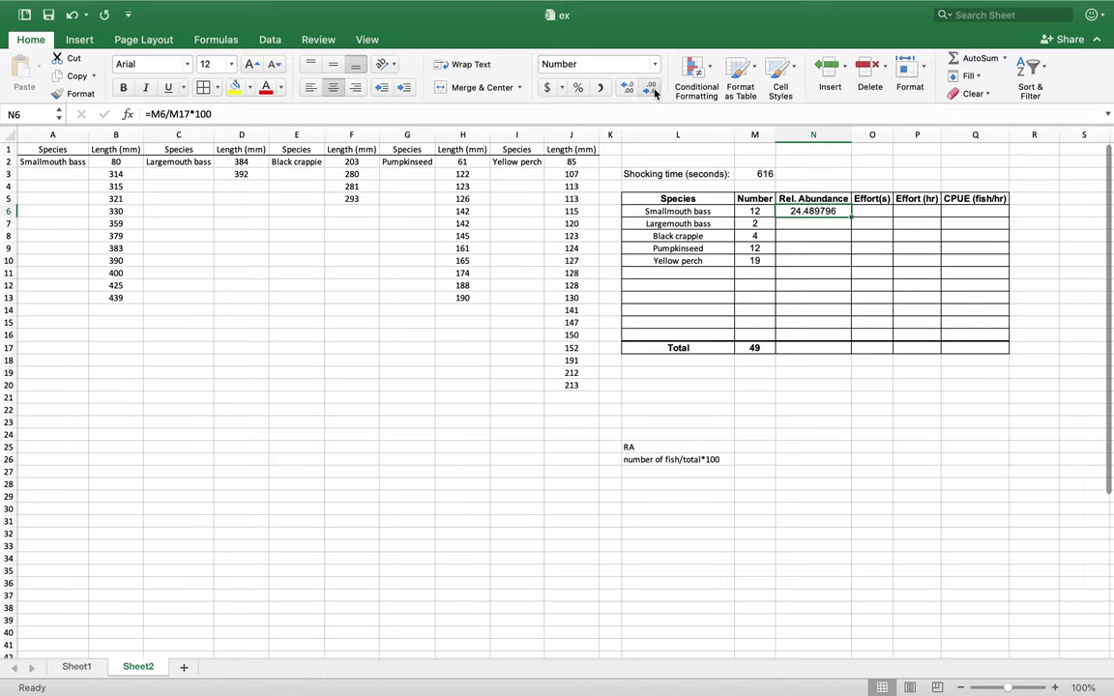
click(653, 90)
click(653, 90)
click(653, 90)
click(653, 90)
click(652, 90)
click(653, 90)
Step: Calculate the largemouth bass relative abundance in N7 with the formula =M7/M17*100
click(799, 224)
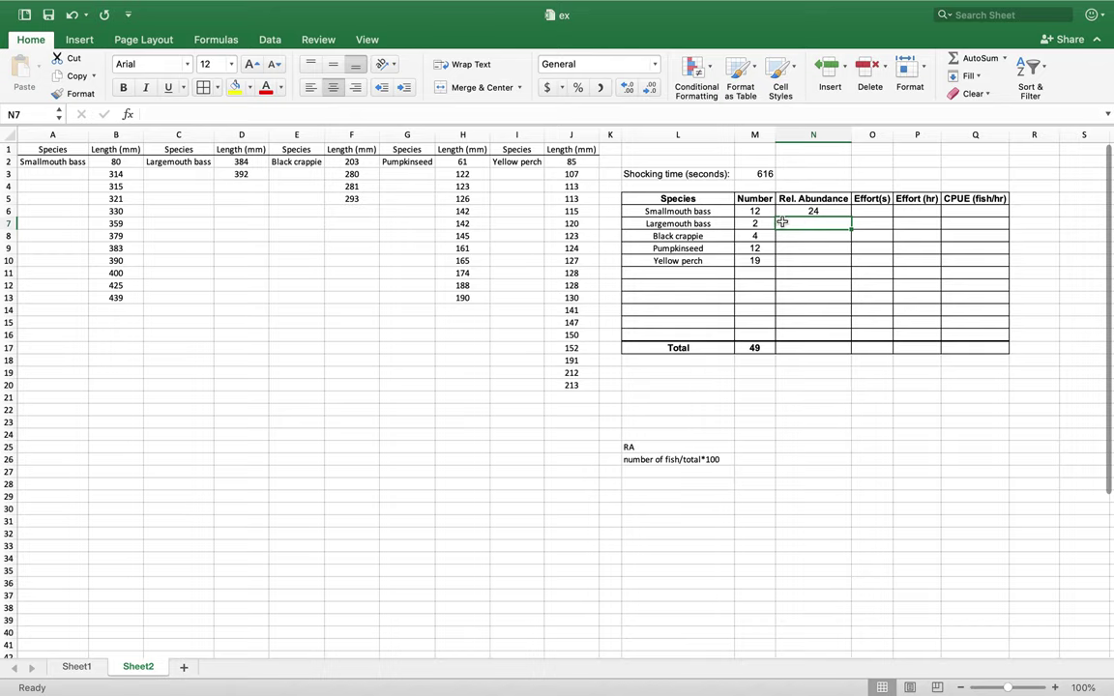
text(=)
click(764, 223)
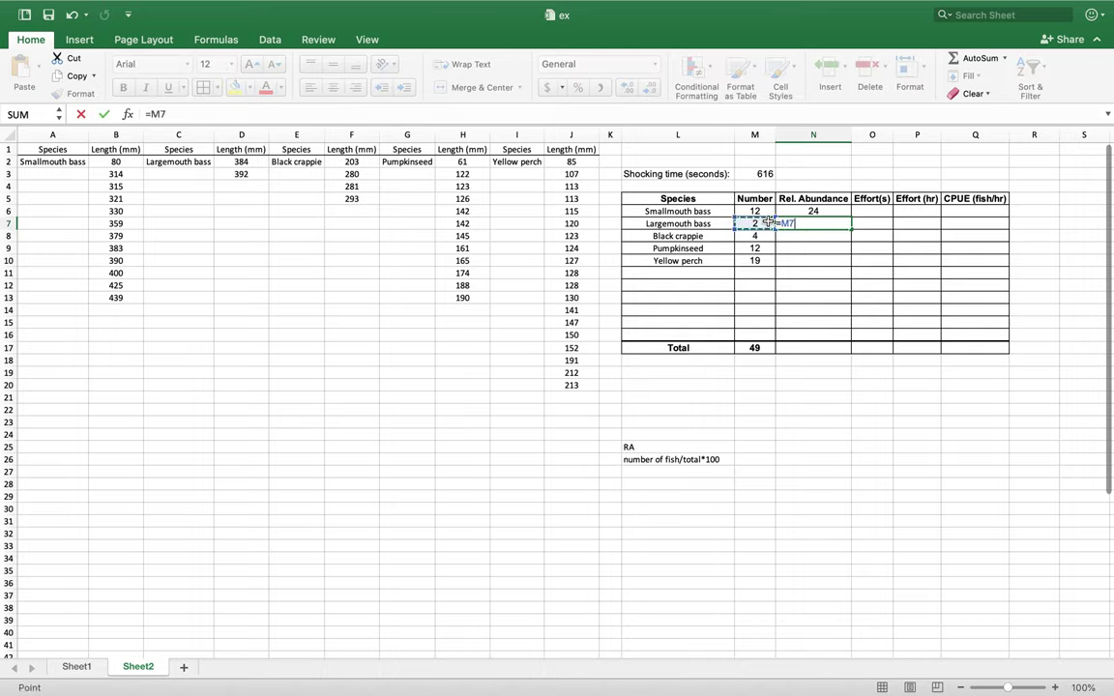
text(*)
text(/)
click(755, 348)
text(*100)
key(Return)
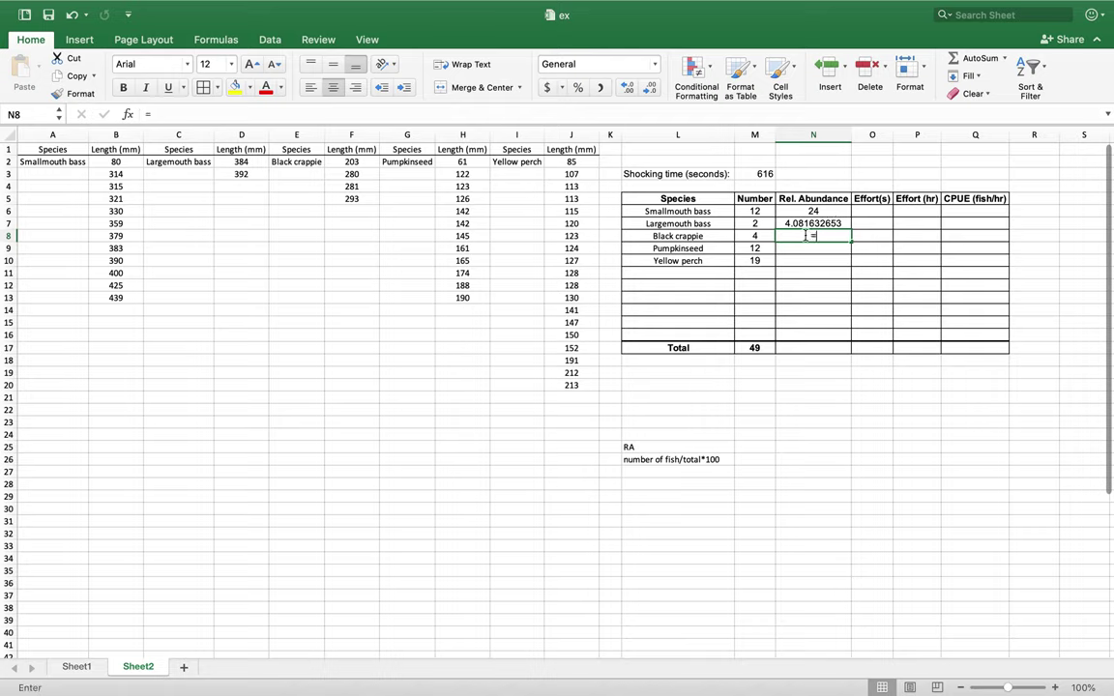
Step: Calculate the black crappie relative abundance in N8 by dividing M8 by the total in M17 and multiplying by 100
text(=)
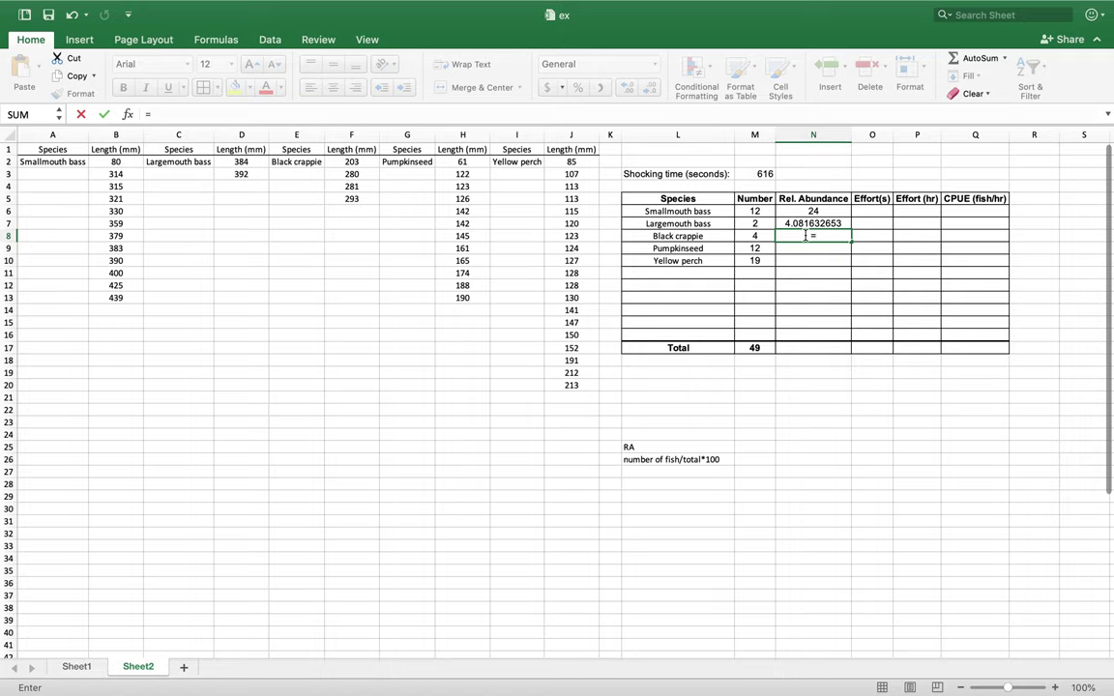
click(756, 236)
text(/)
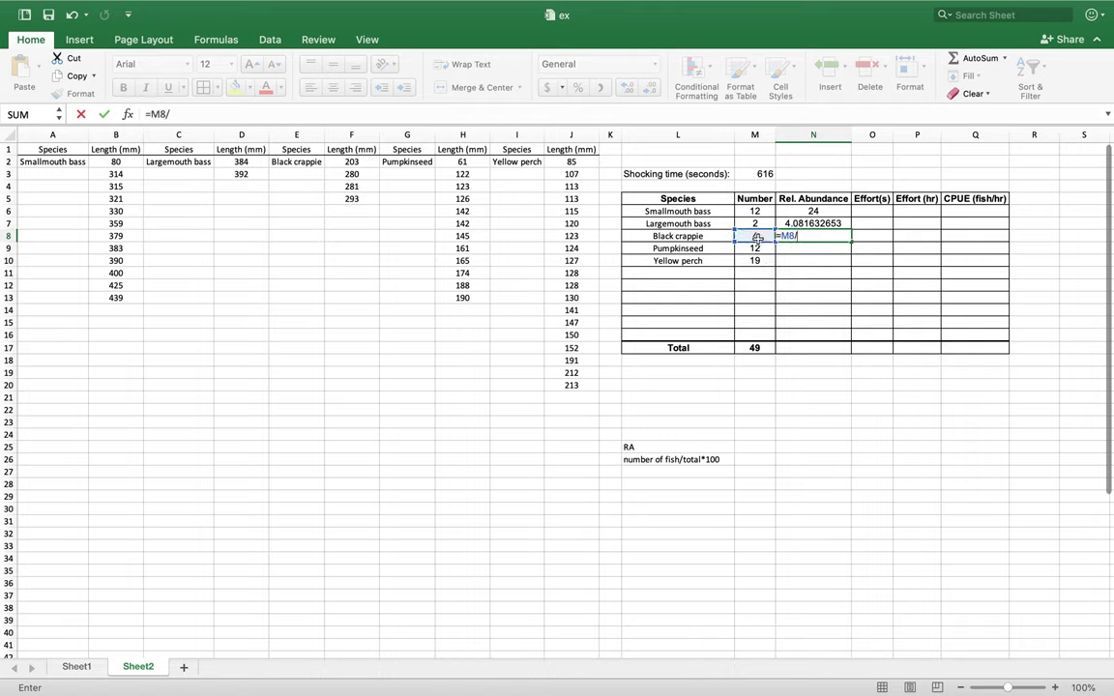
click(754, 347)
text(*)
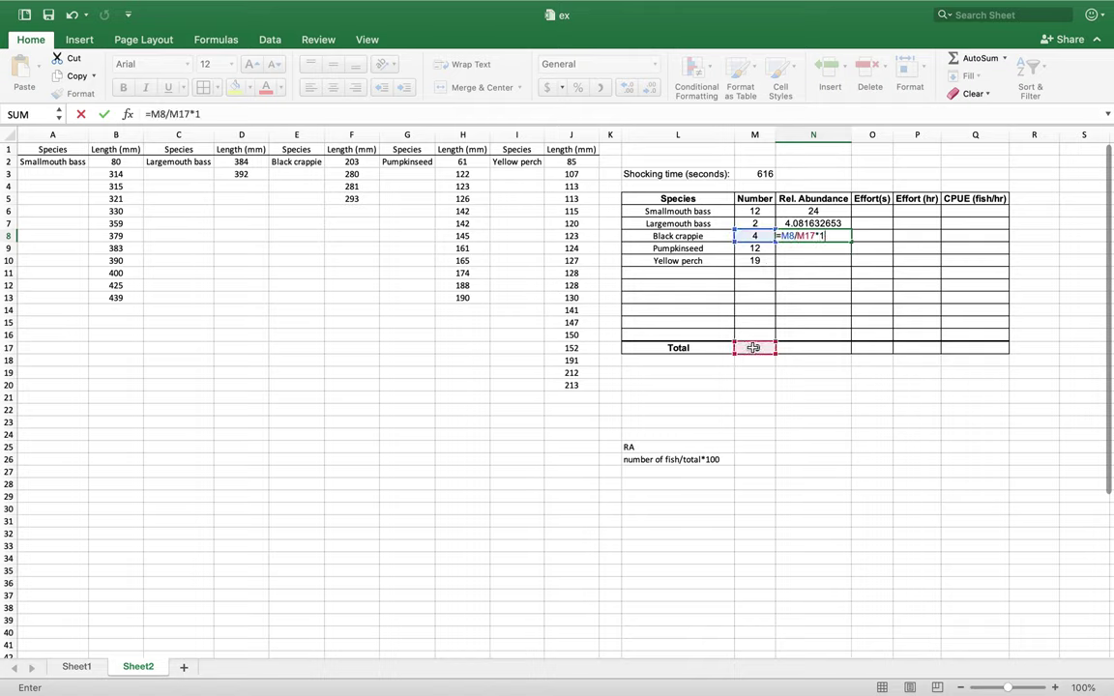
key(Return)
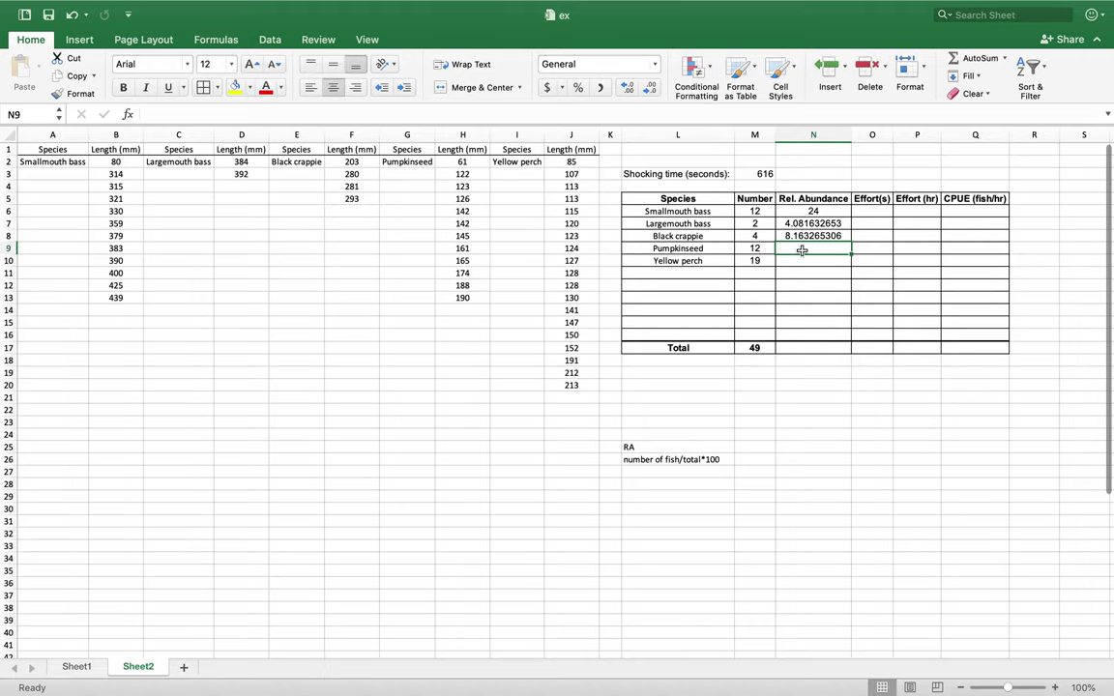
Step: Calculate the pumpkinseed relative abundance in N9 with the formula =M9/M17*100
text(=)
click(764, 247)
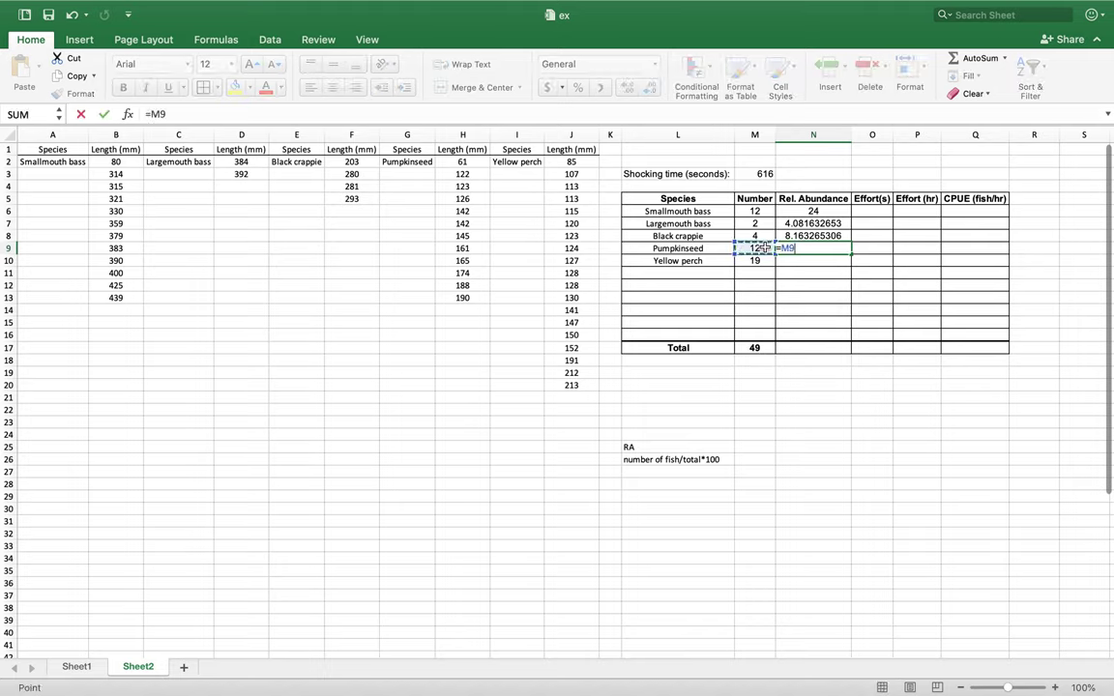
text(/)
click(760, 348)
text(*)
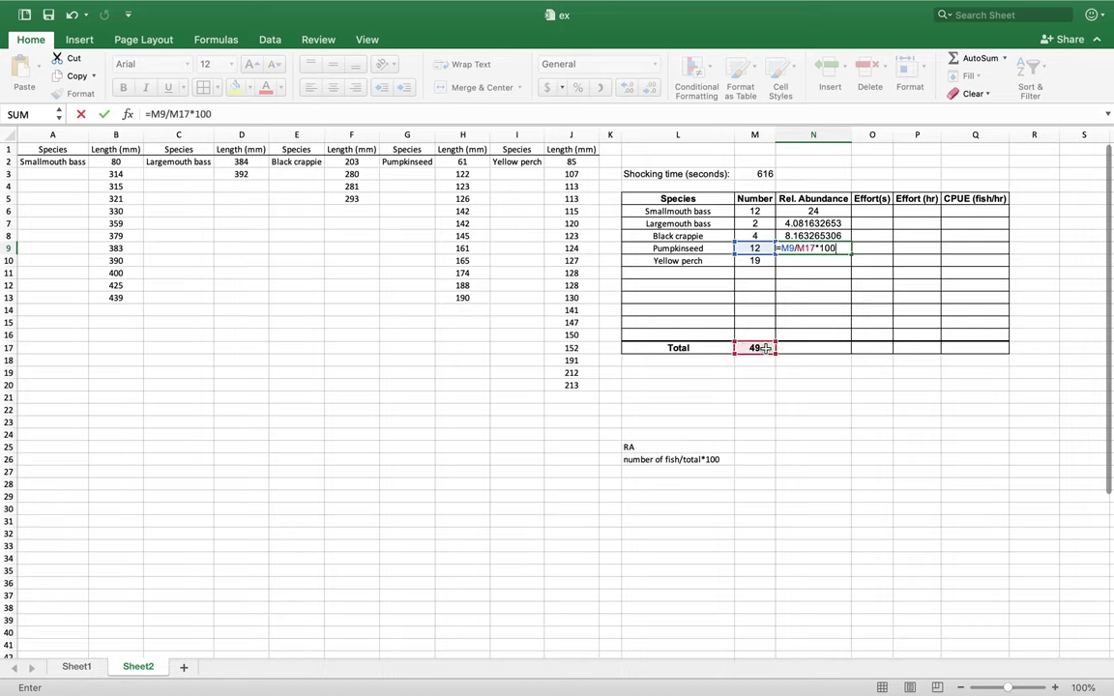
text(100)
key(Return)
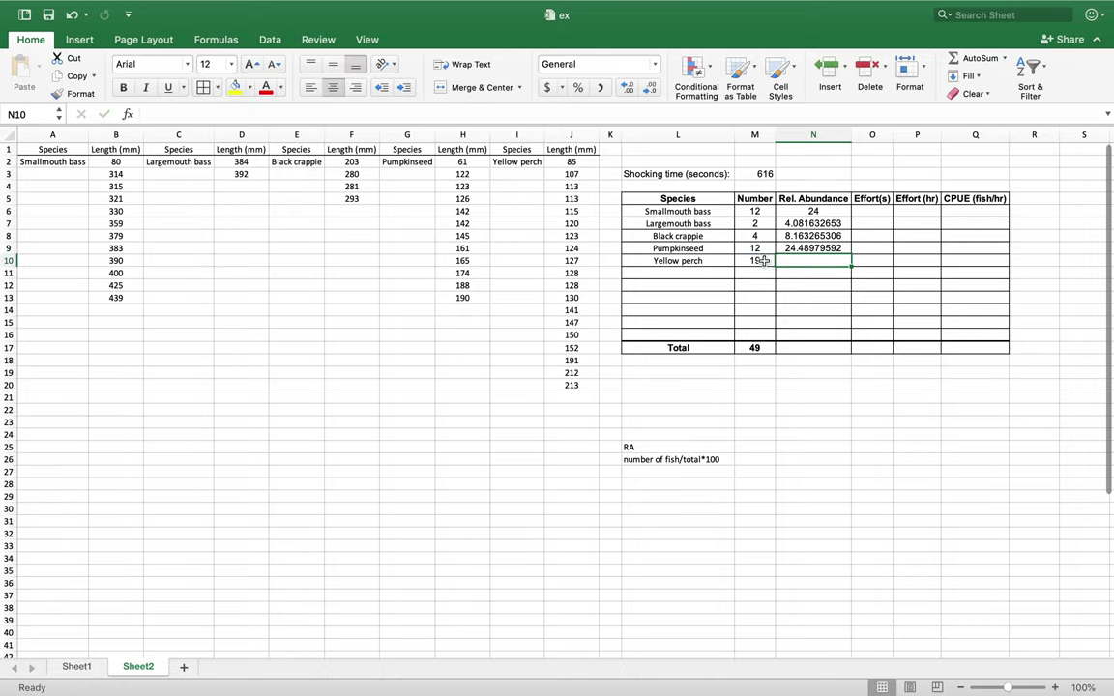
Step: Calculate the yellow perch relative abundance in N10 by dividing M10 by the total in M17 and multiplying by 100
text(=)
click(764, 261)
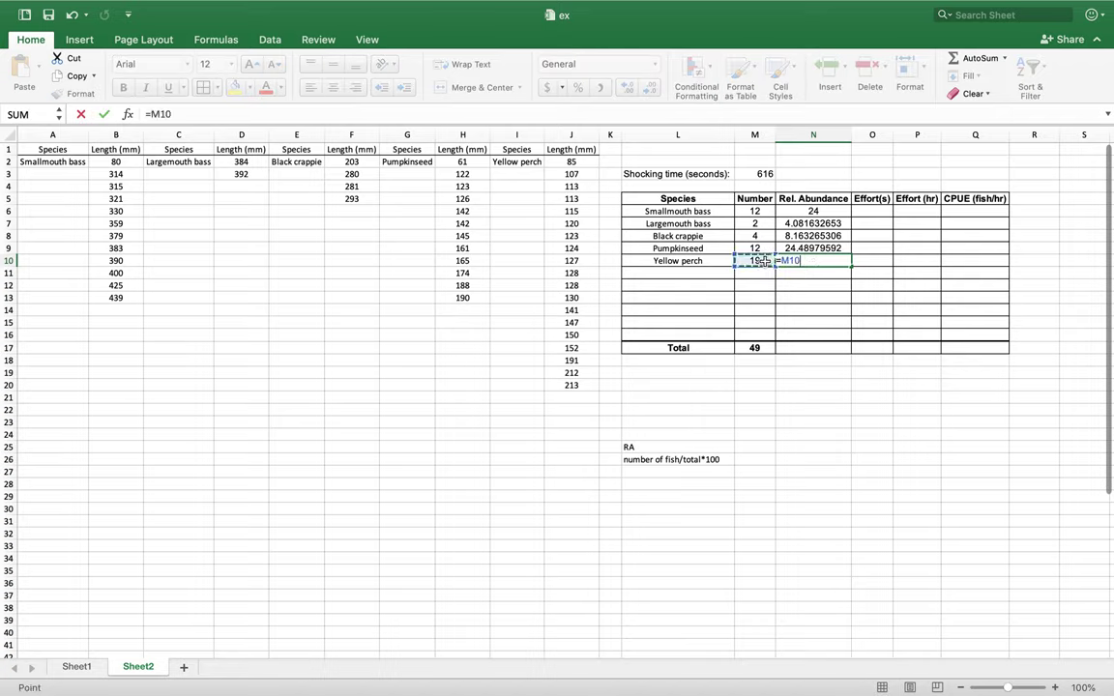
text(/)
click(755, 348)
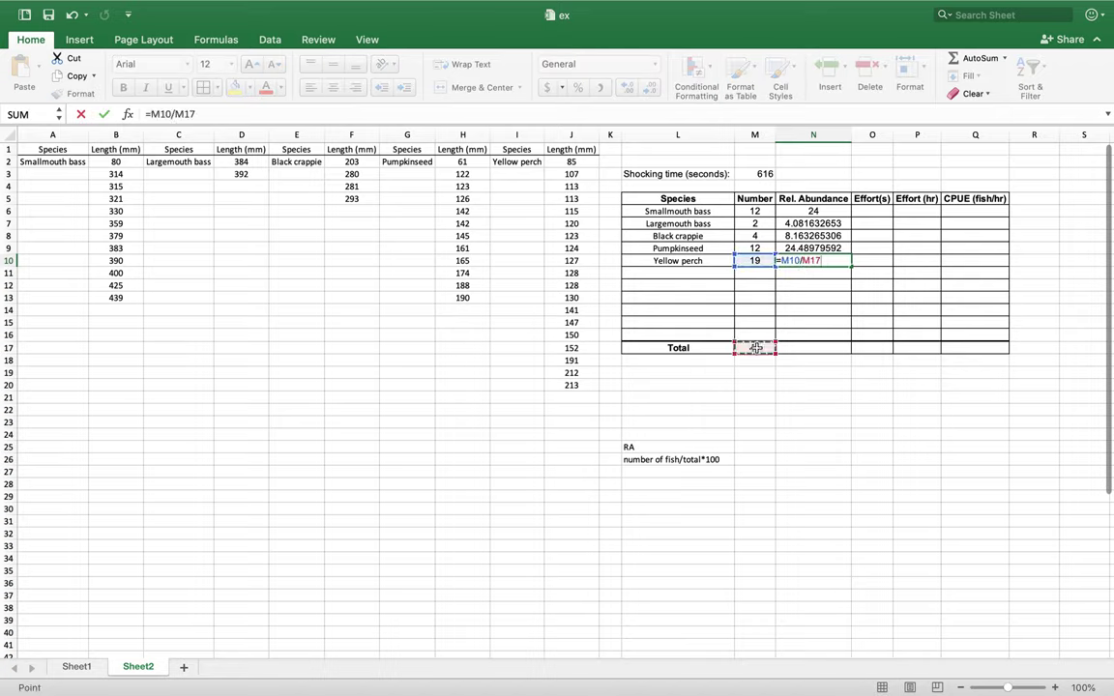
text(*)
key(Return)
Step: Format the relative abundance values in N7:N10 to show no decimal places
drag(829, 223, 835, 261)
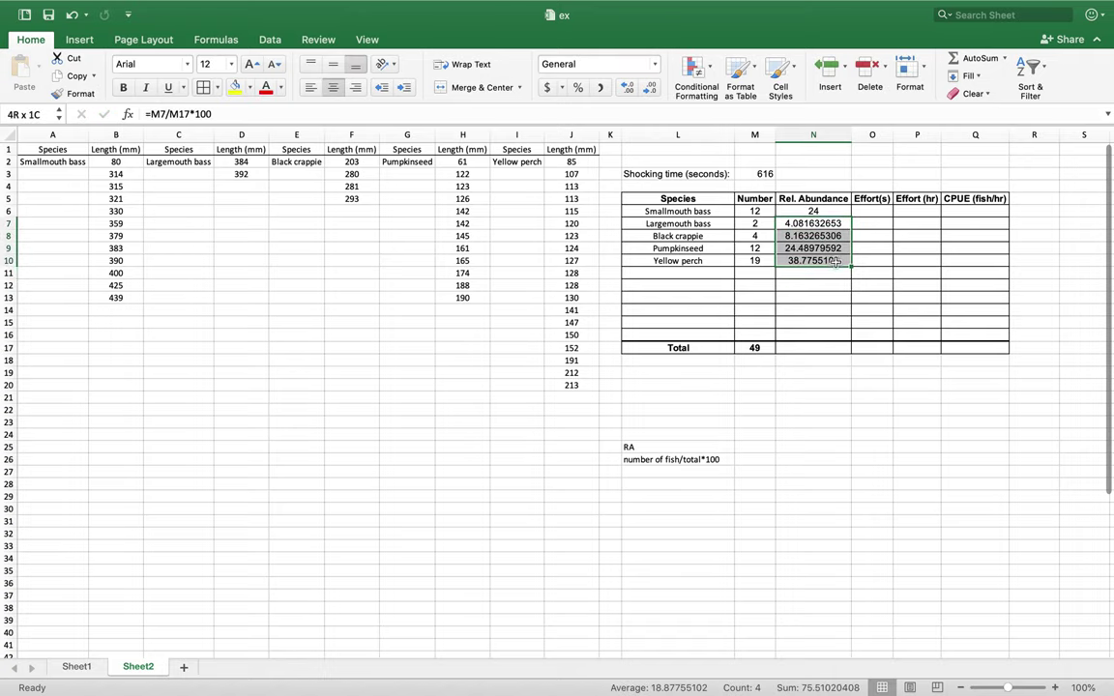
click(654, 88)
click(654, 88)
click(654, 88)
click(654, 88)
click(654, 88)
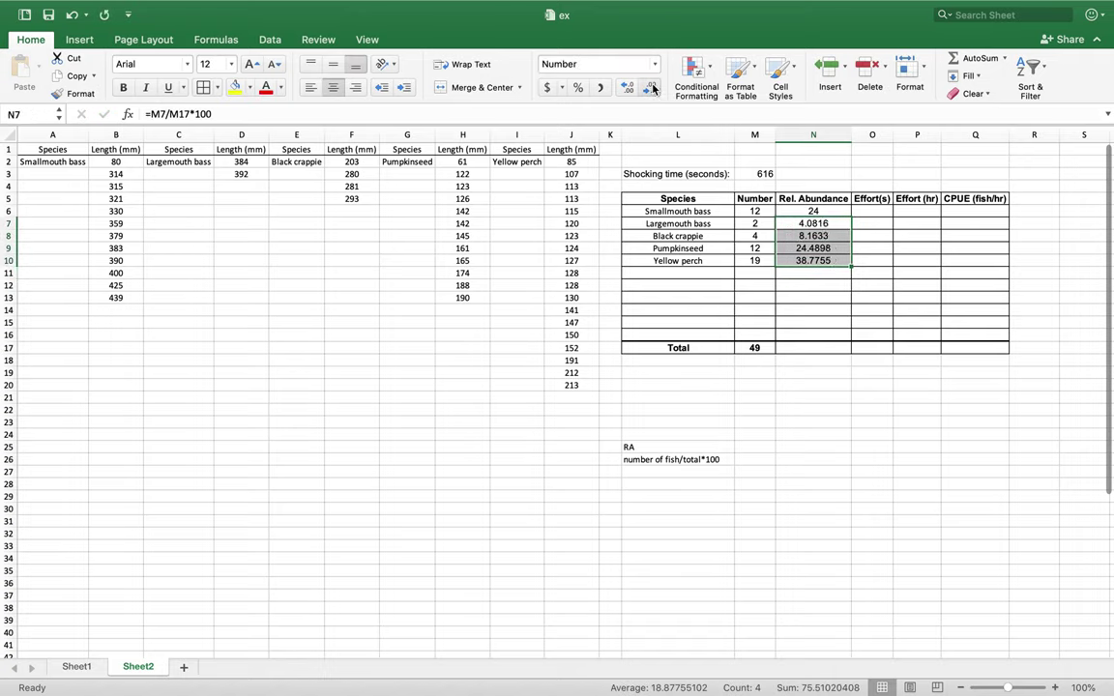
click(654, 88)
click(654, 88)
click(653, 88)
click(653, 88)
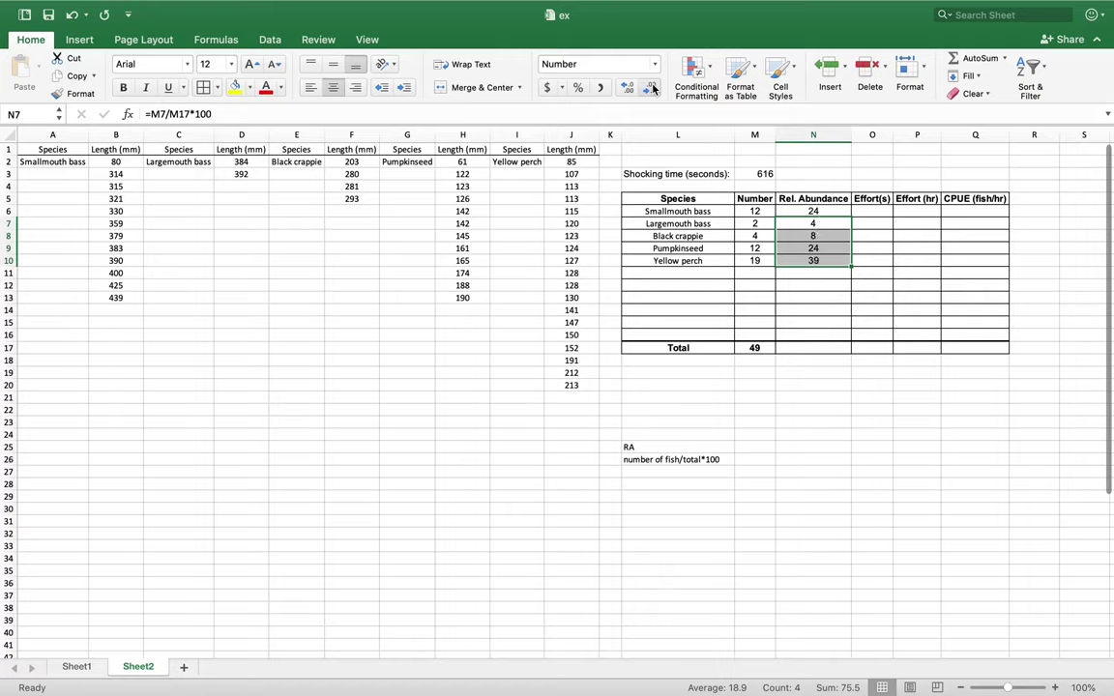
click(810, 458)
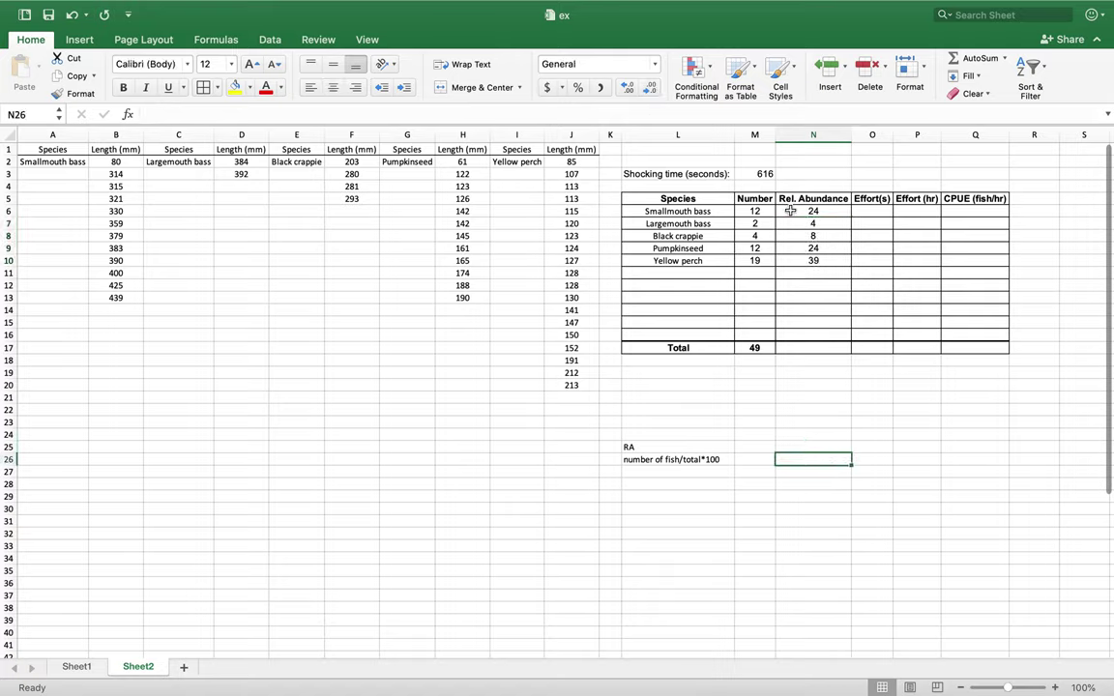
Step: Total the relative abundance column in N17 with the formula =sum(N6:N10)
click(816, 347)
text(=)
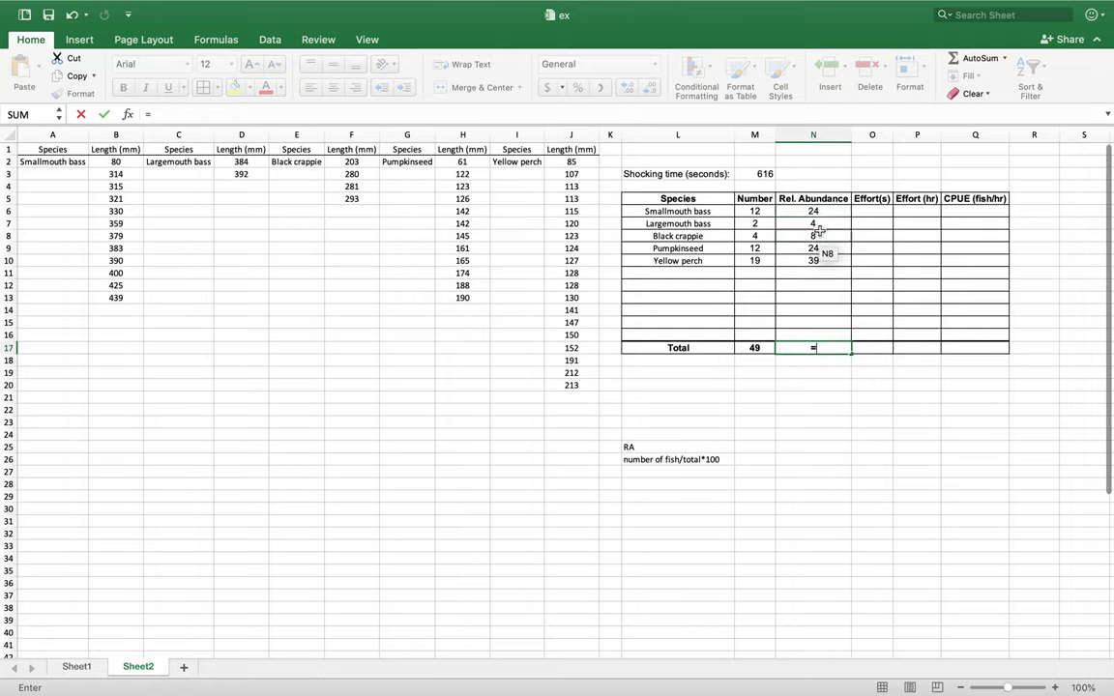
drag(818, 211, 818, 263)
key(Return)
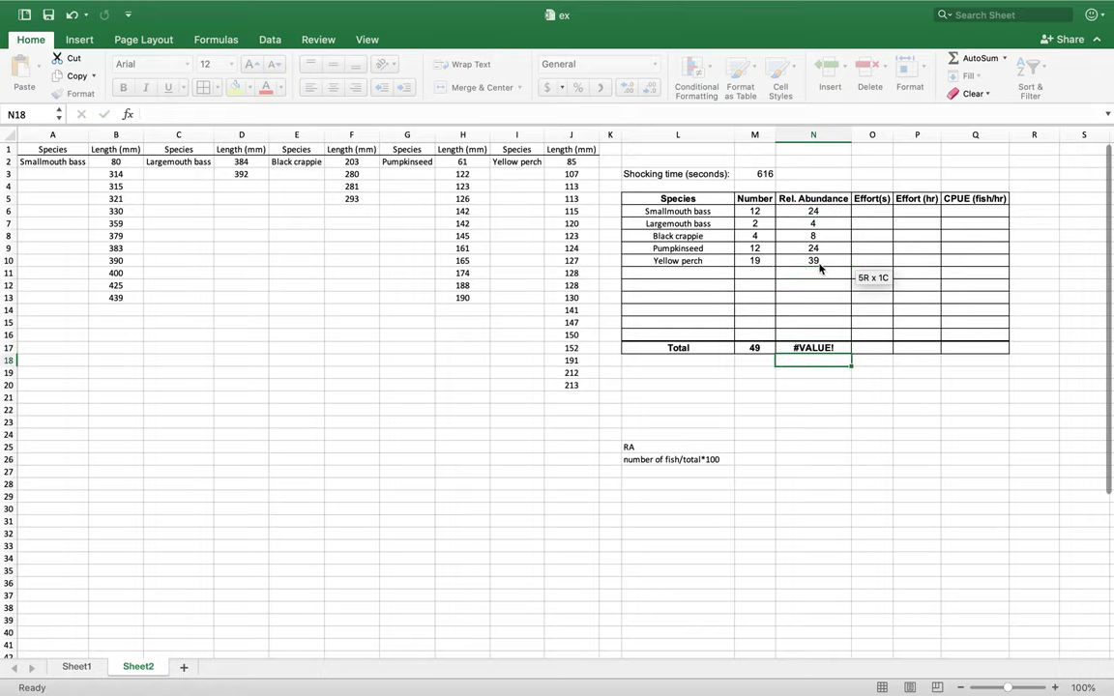
double_click(822, 348)
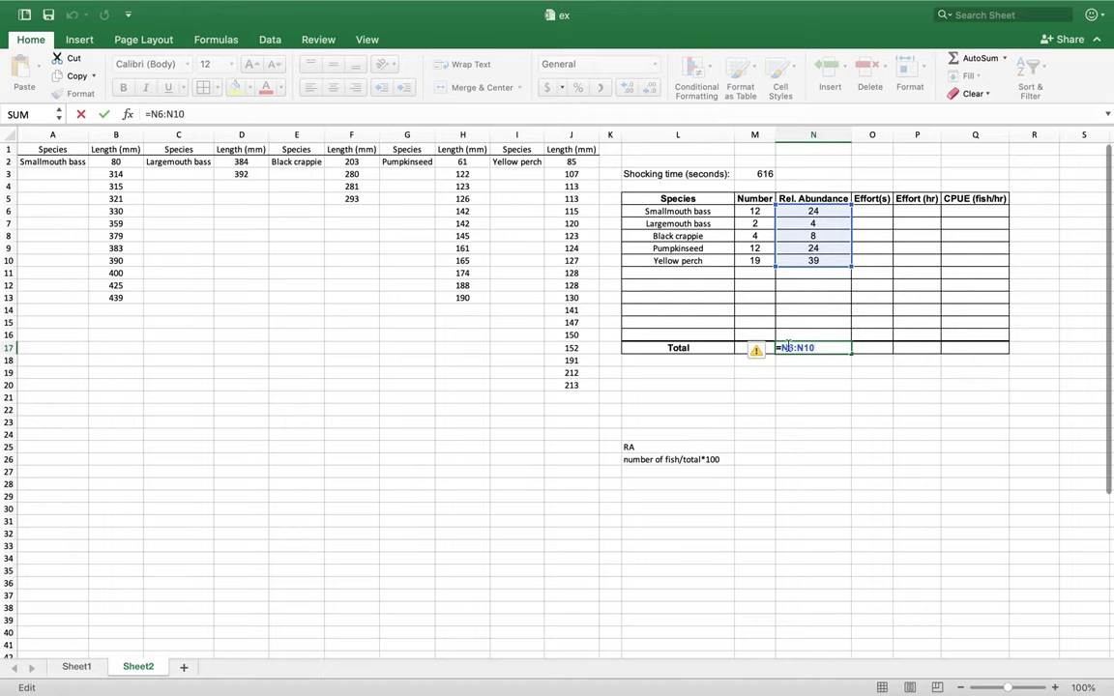
text(sum)
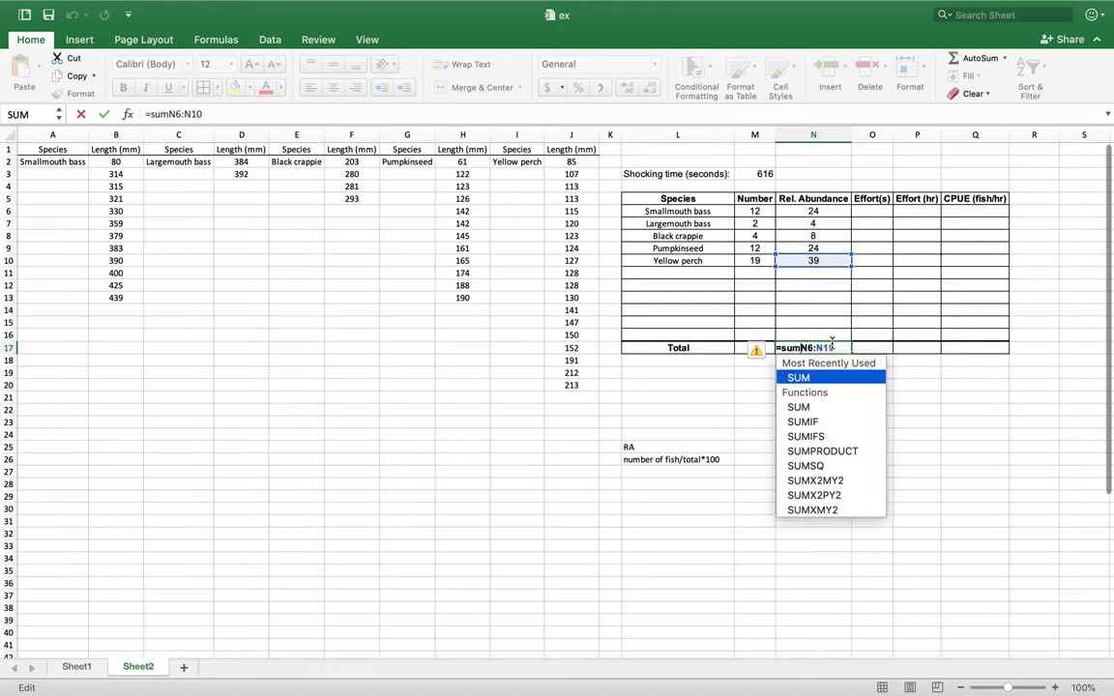
key(Return)
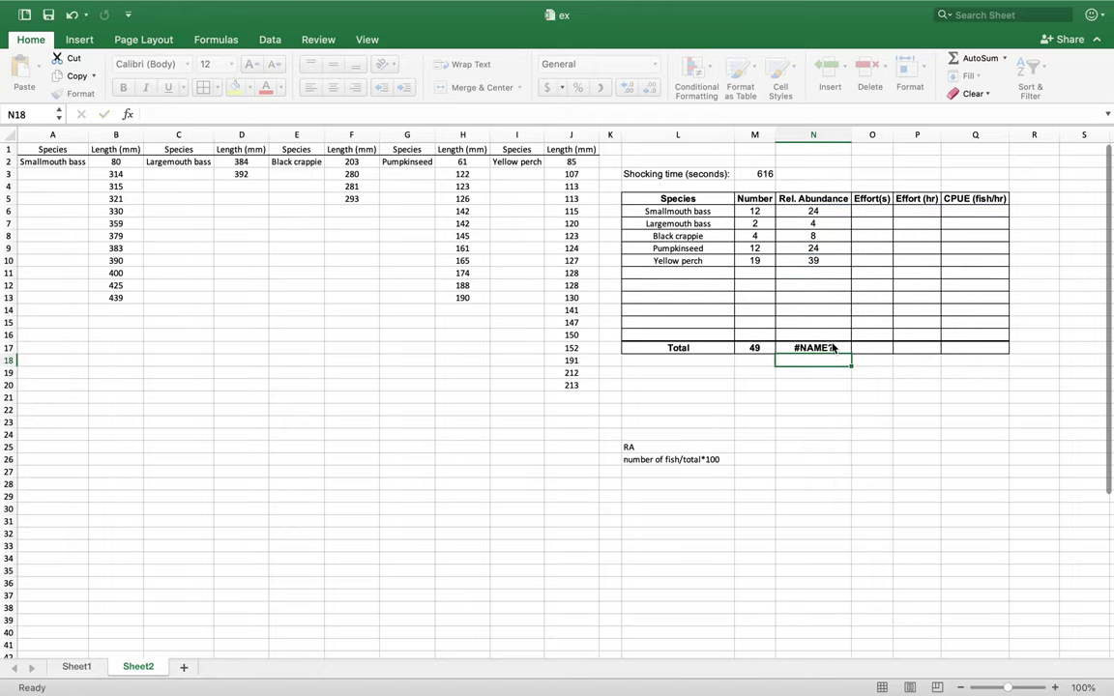
click(832, 348)
double_click(832, 348)
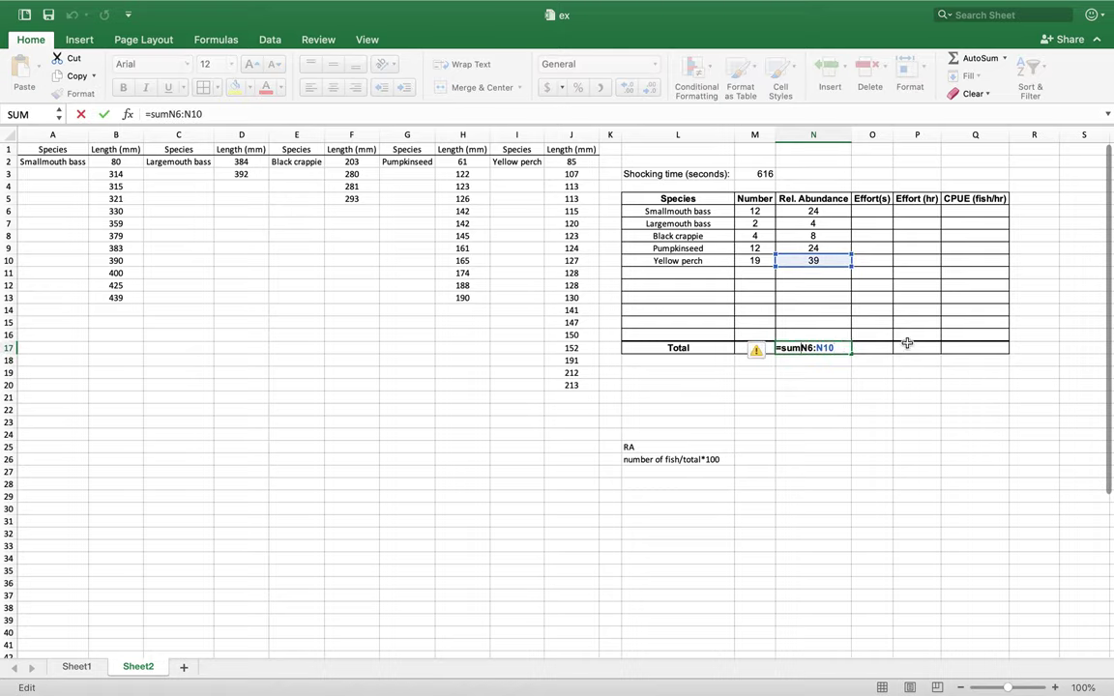
text(()
text())
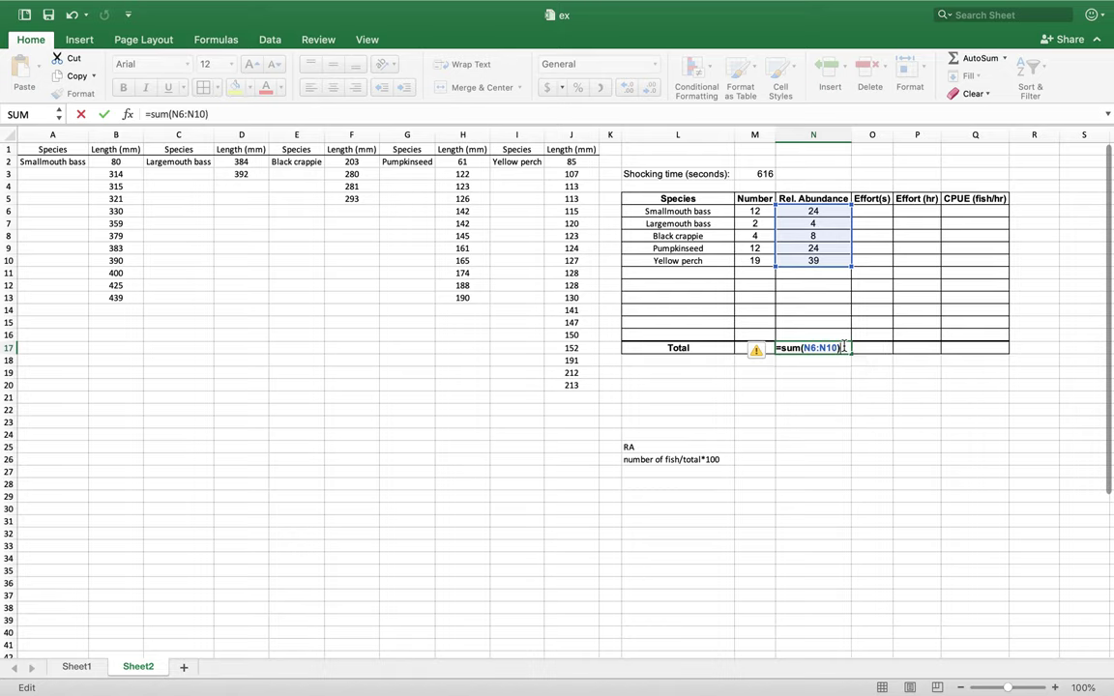
key(Return)
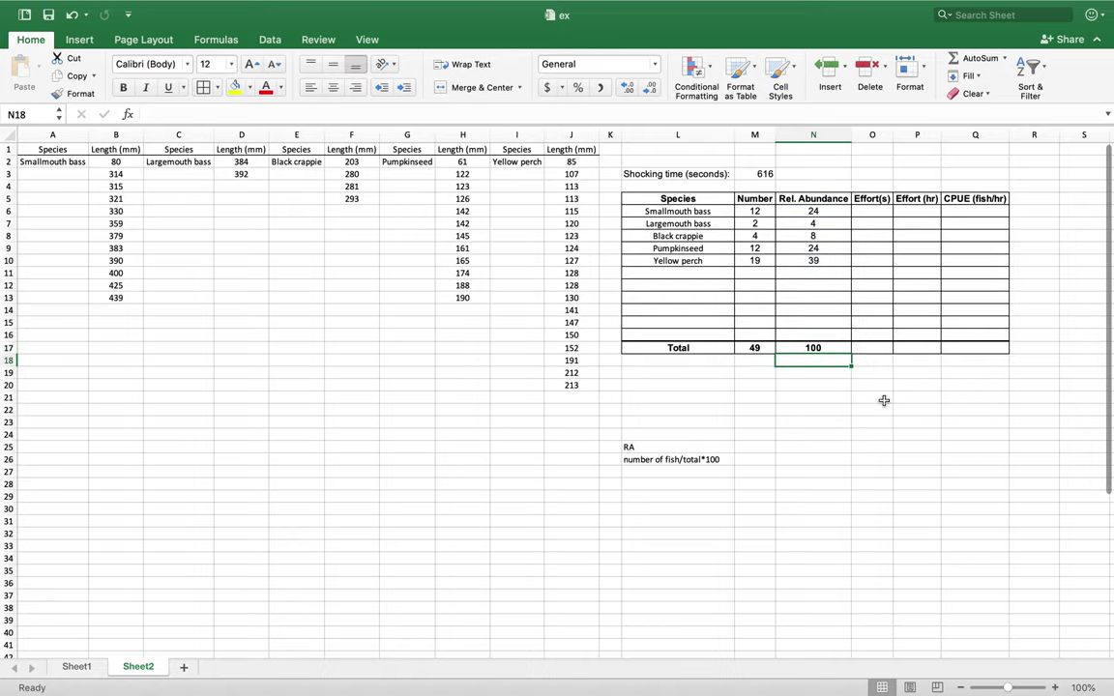
Step: Fill the Effort(s) column with the shocking time of 616 seconds for all five species, O6:O10
drag(661, 172, 759, 174)
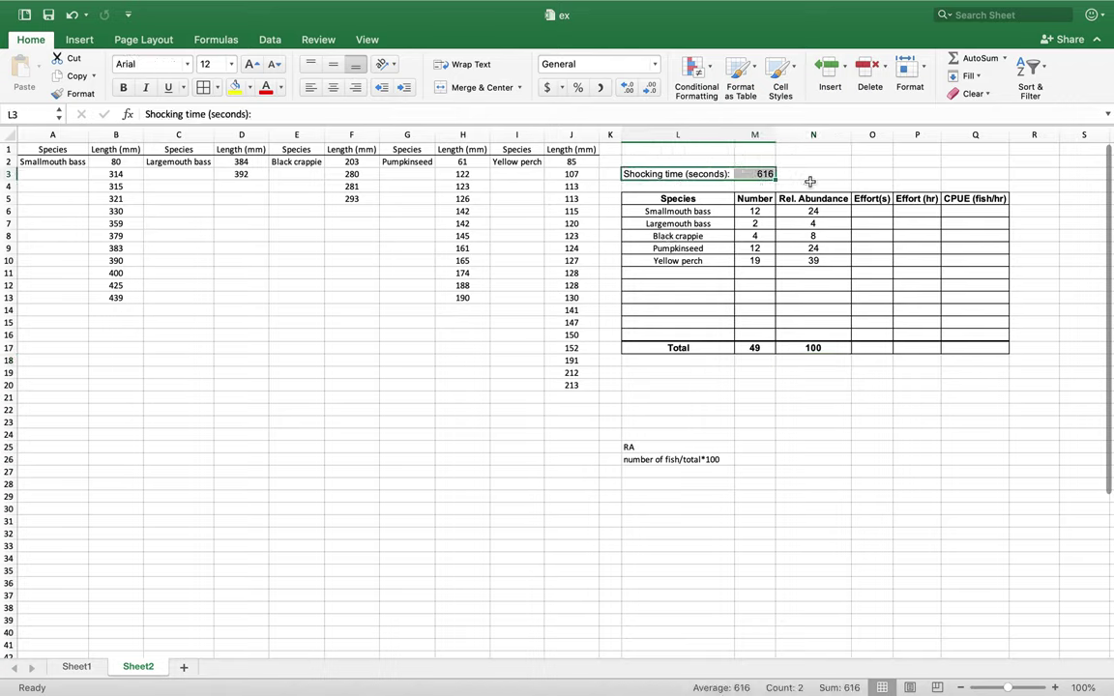
click(812, 174)
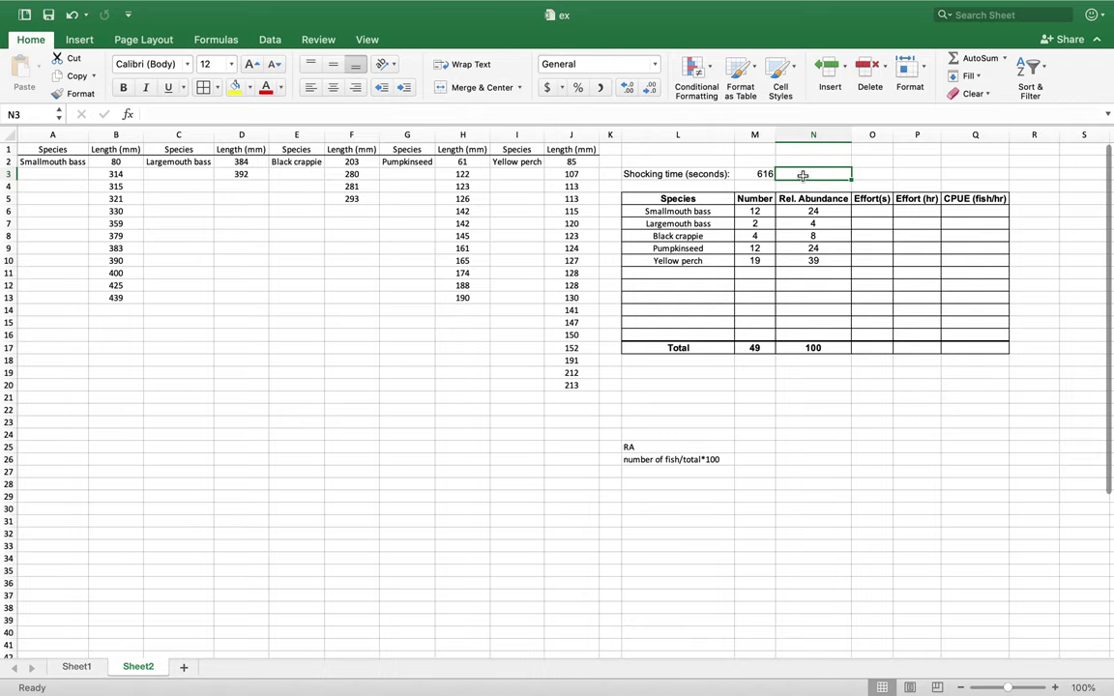
click(879, 211)
text(616)
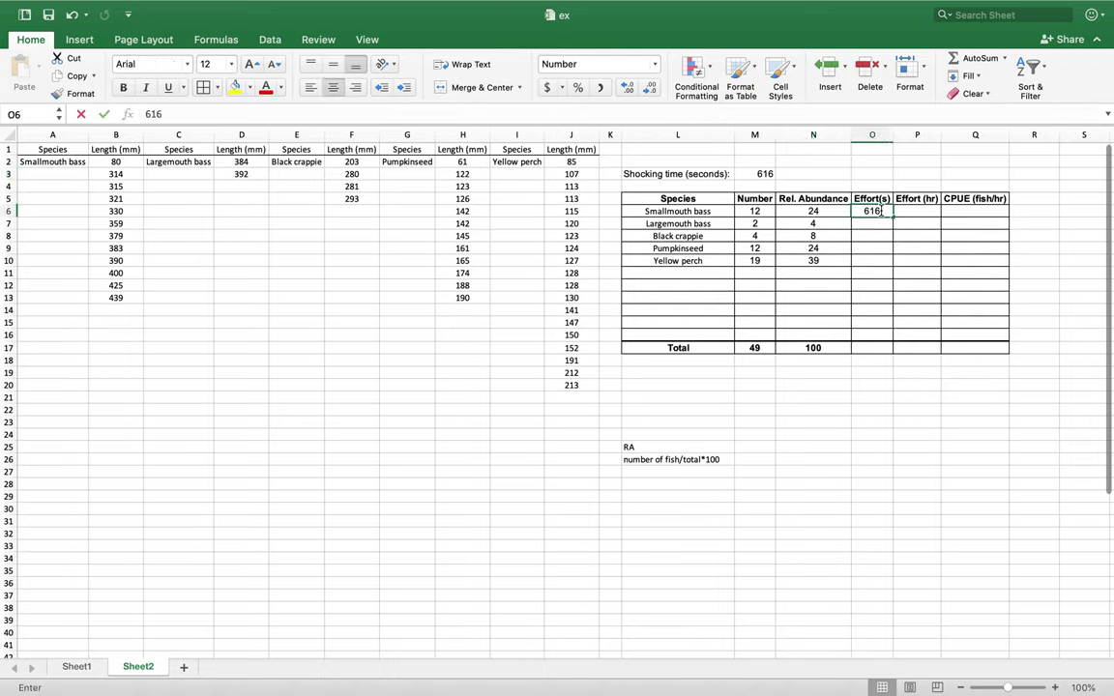
key(Return)
text(61)
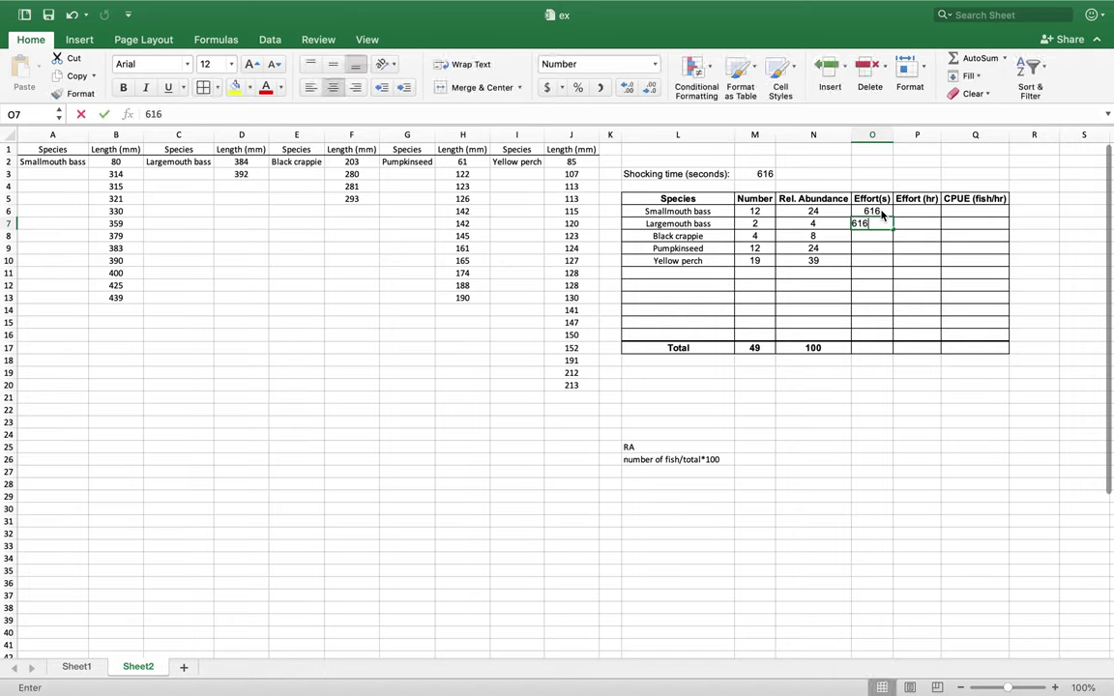
text(6)
key(Return)
drag(882, 211, 902, 278)
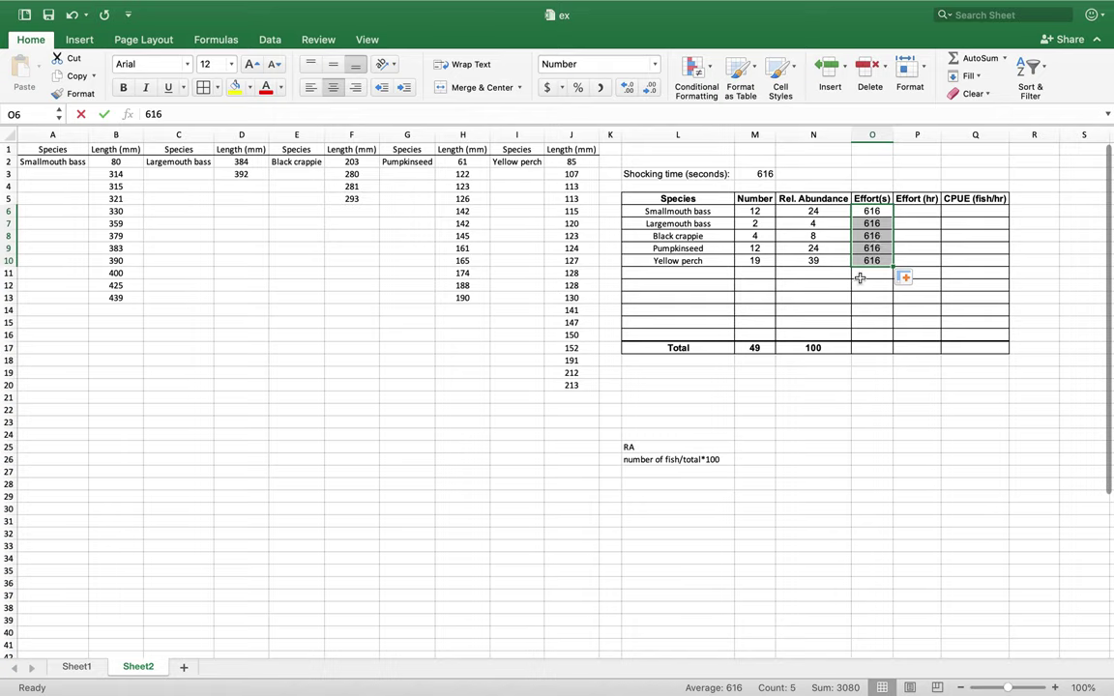
Step: Enter 616 as the total effort in seconds in O17 and make it bold
click(866, 344)
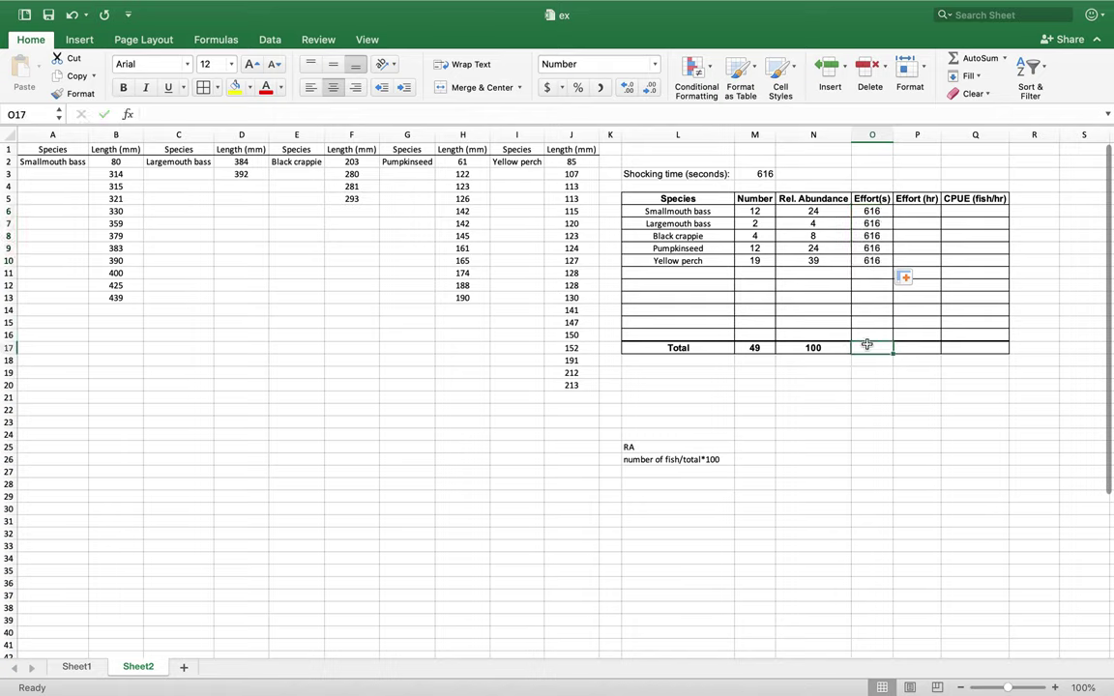
text(616)
double_click(974, 509)
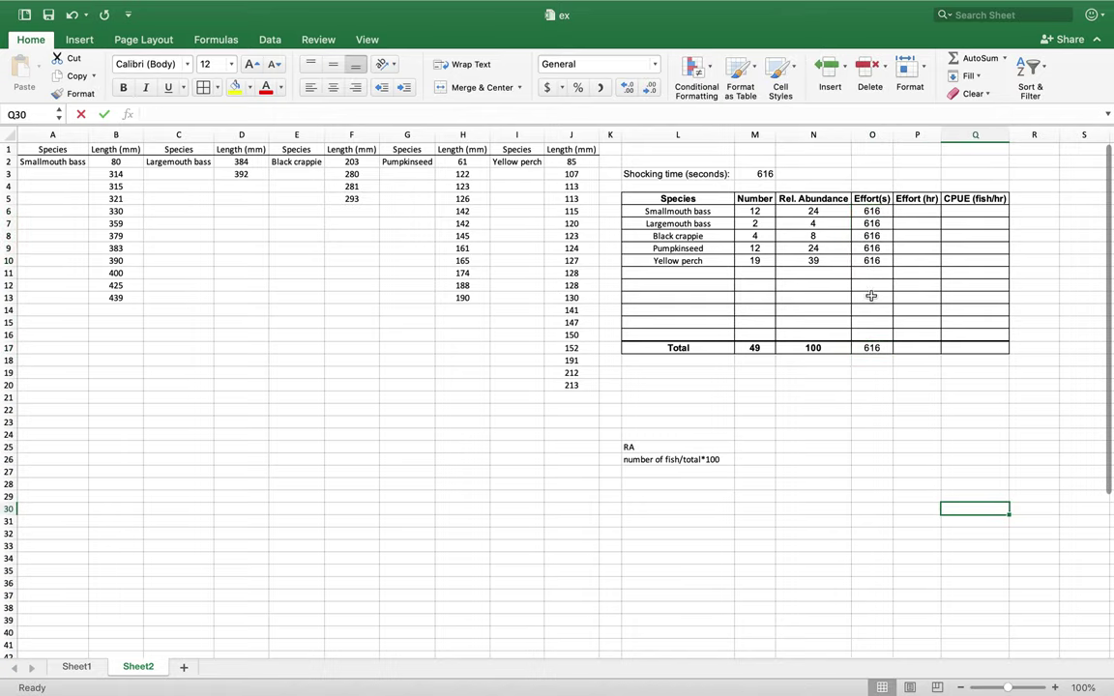
click(869, 350)
click(123, 87)
click(830, 530)
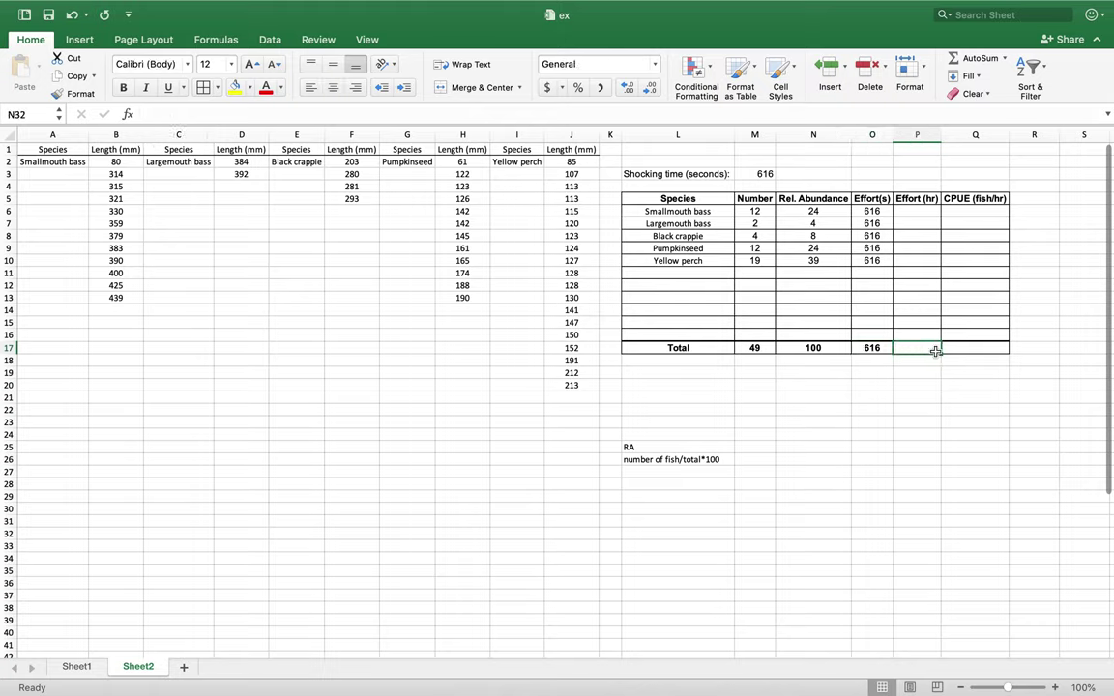
Step: Switch to the browser and convert 616 seconds to hours in Google's time converter
drag(934, 350, 977, 349)
click(918, 534)
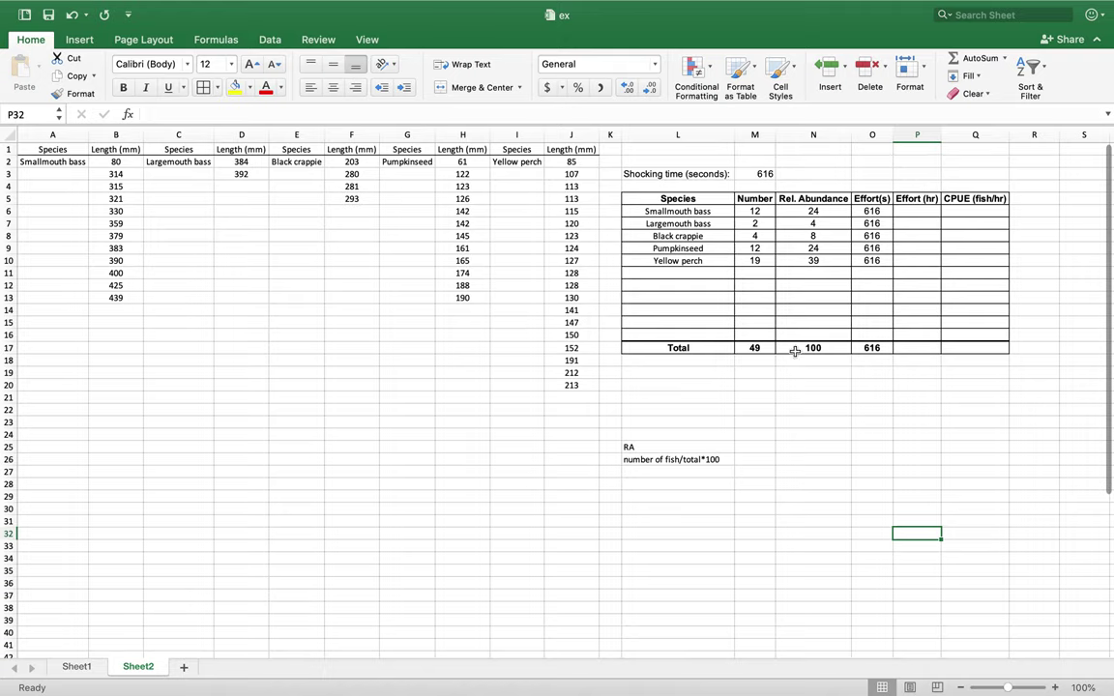
key(ctrl+Left)
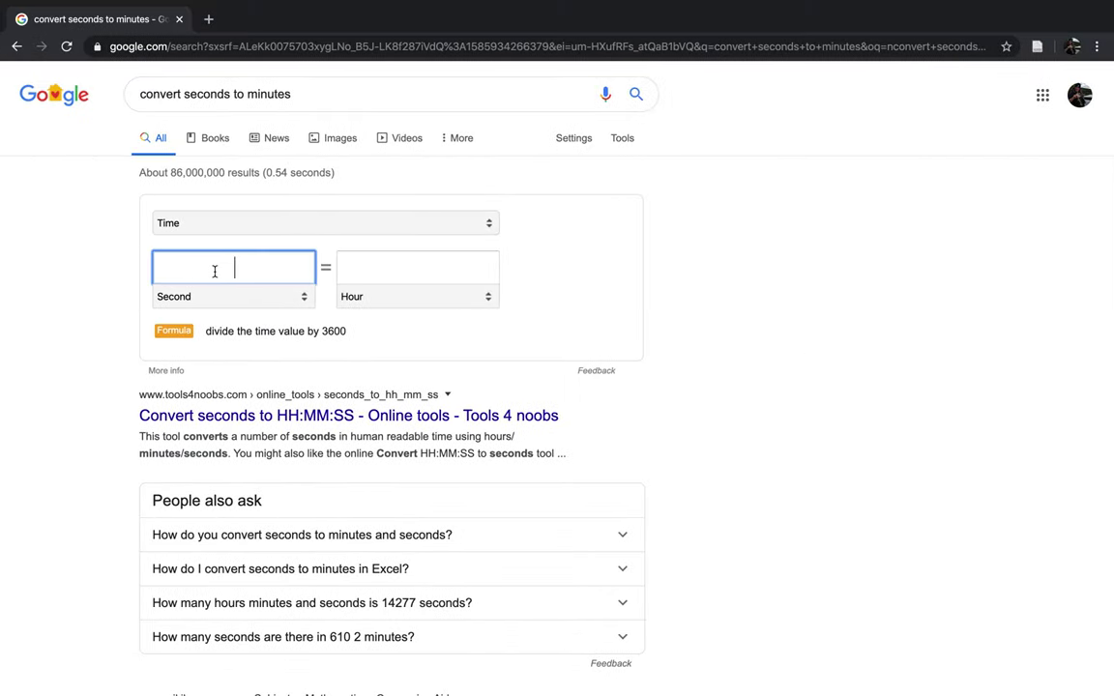
text(616)
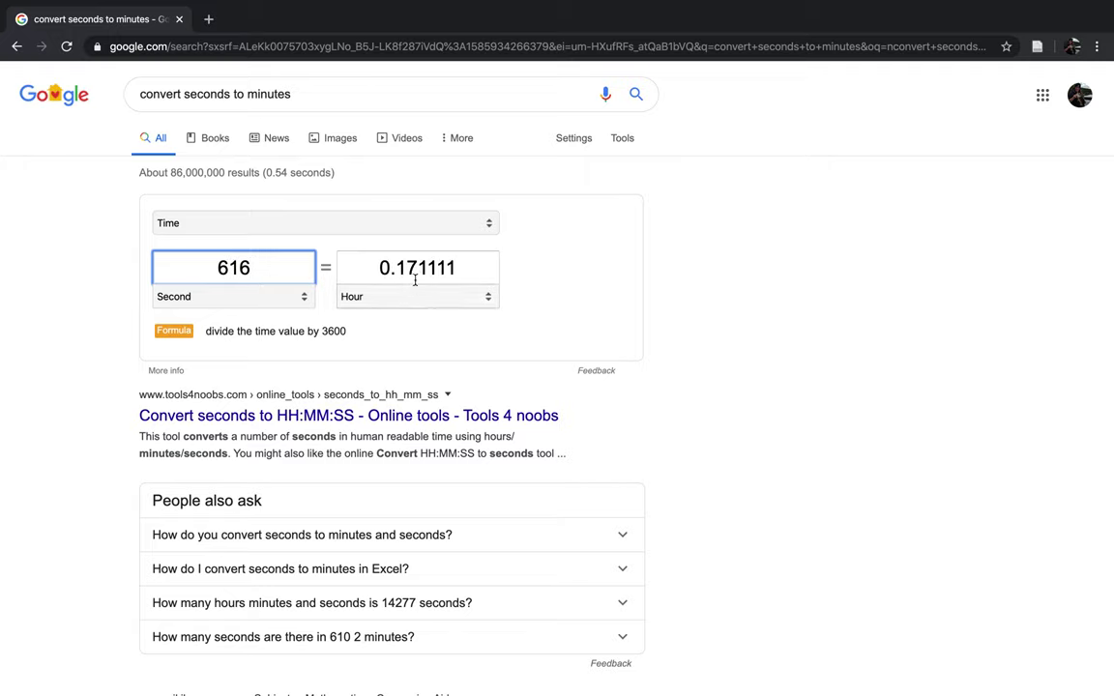
Step: Switch back to Excel and fill the Effort (hr) column with 0.1711 for all five species, P6:P10
key(ctrl+Right)
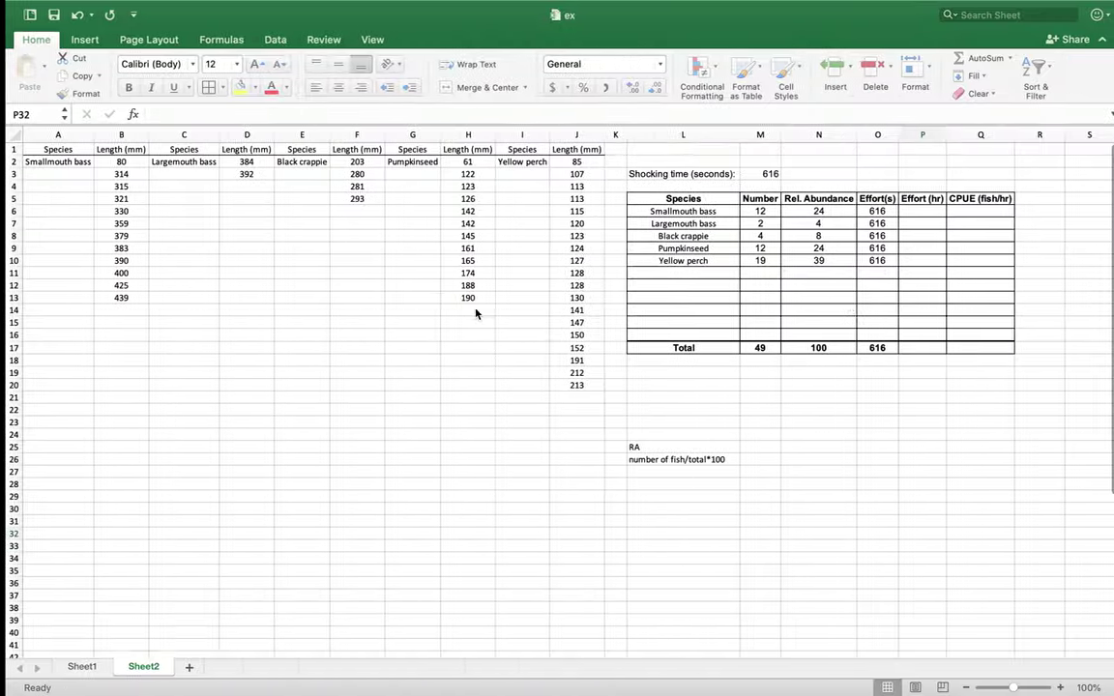
click(919, 228)
click(923, 211)
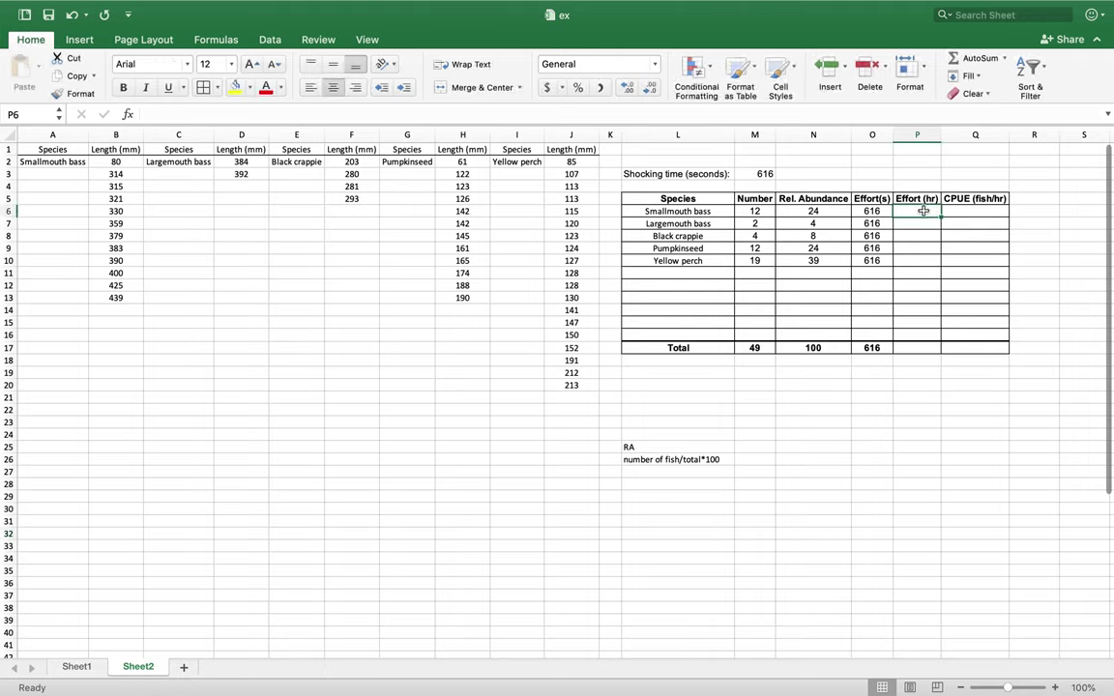
text(=)
key(Return)
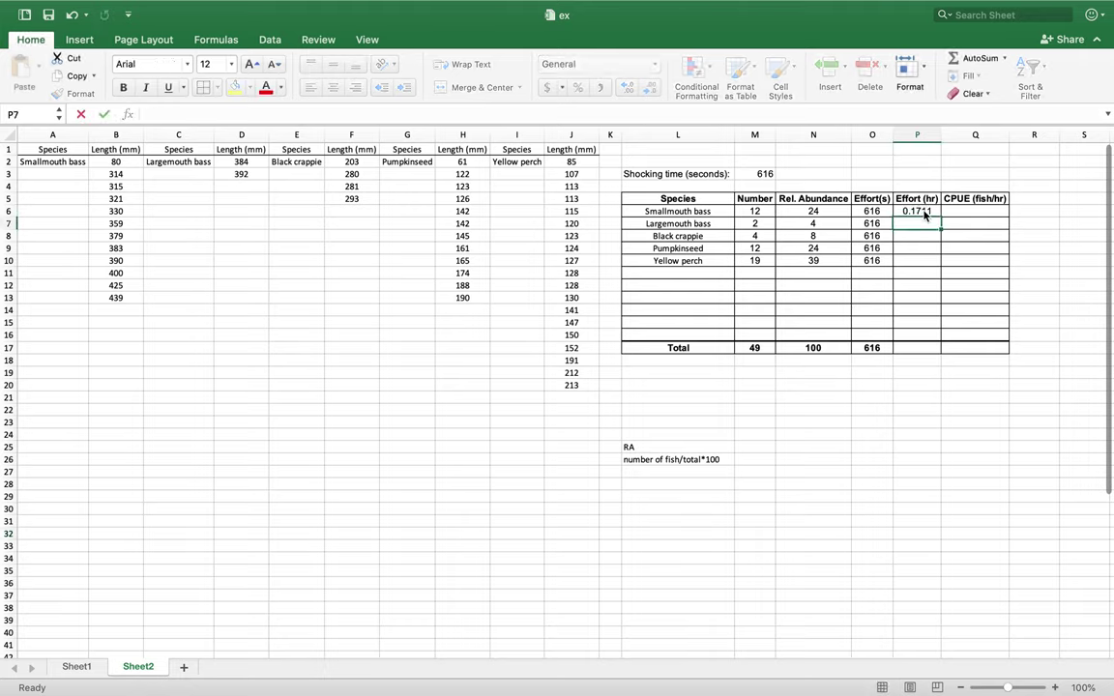
text(.1711)
key(Return)
drag(924, 211, 962, 264)
click(1037, 282)
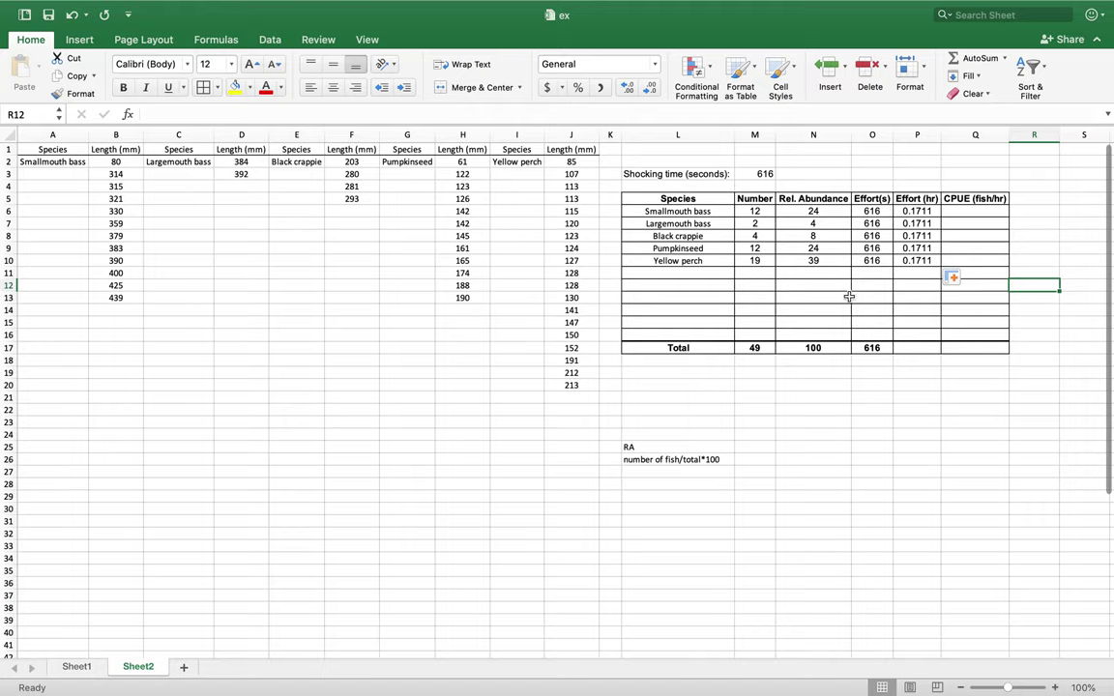
Step: Add a CPUE note in L30 with its formula "# of fish/effort(hr)" in L31
click(653, 505)
text(CPUE)
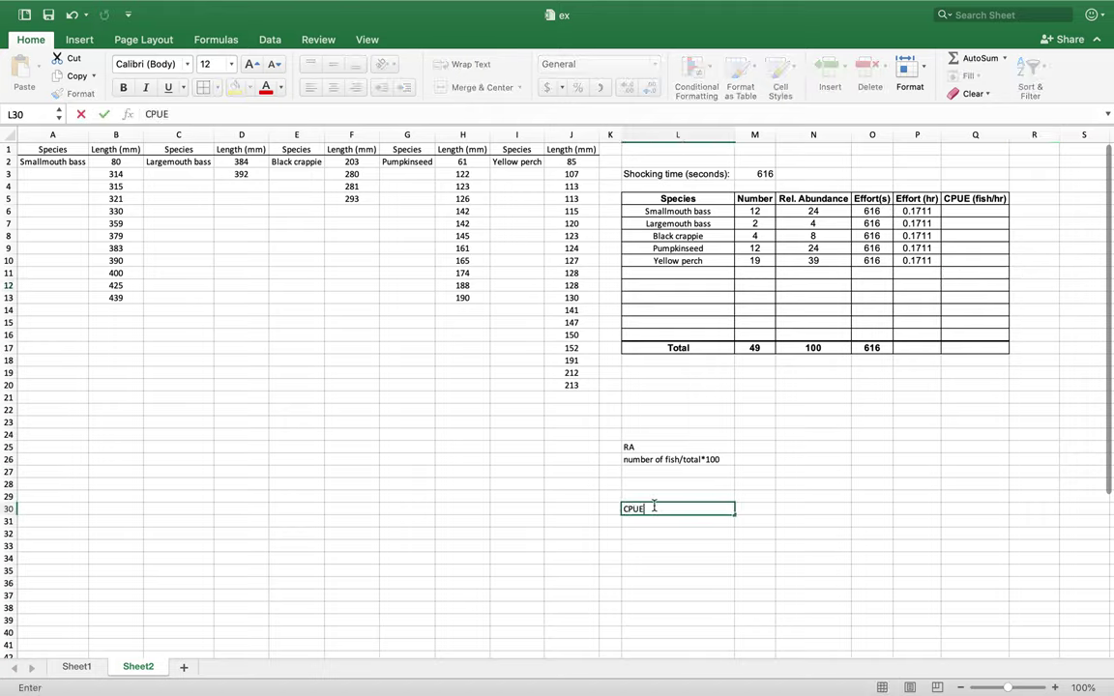
key(Return)
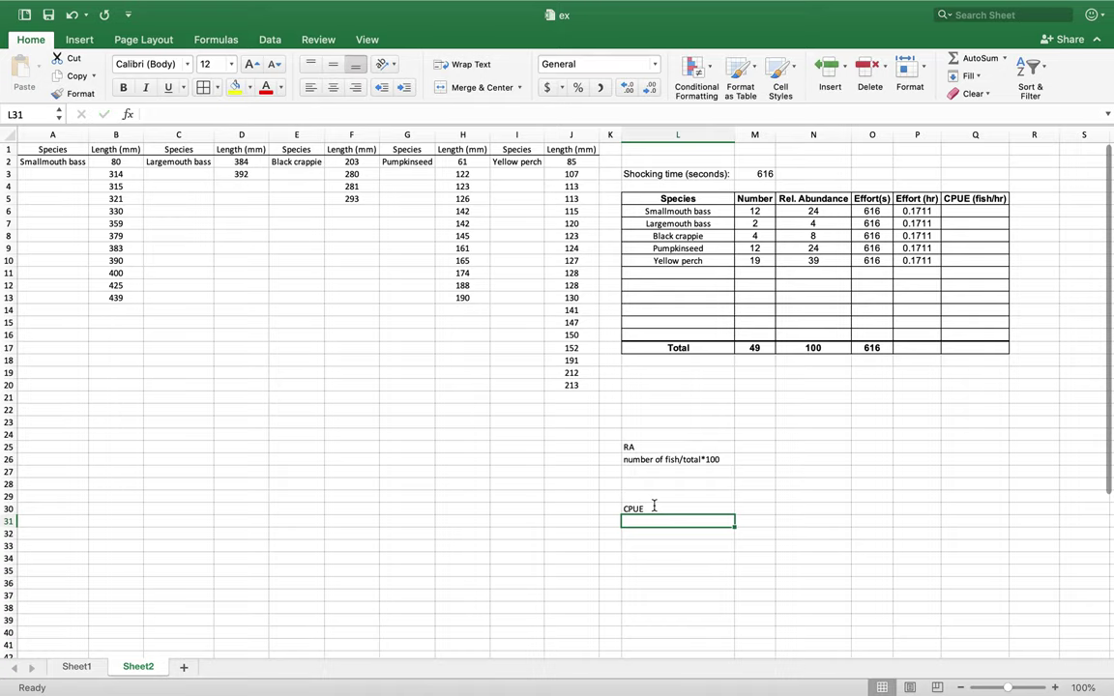
text(# of fish/effort(hr)
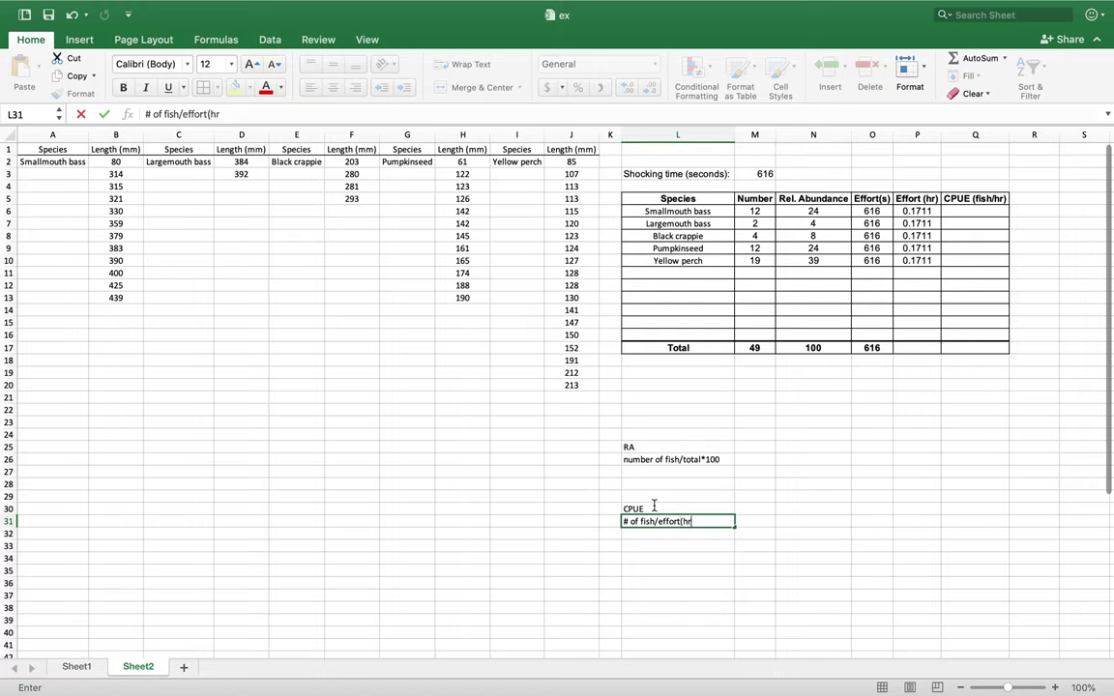
Step: Calculate the smallmouth bass CPUE in Q6 with the formula =M6/P6
click(977, 211)
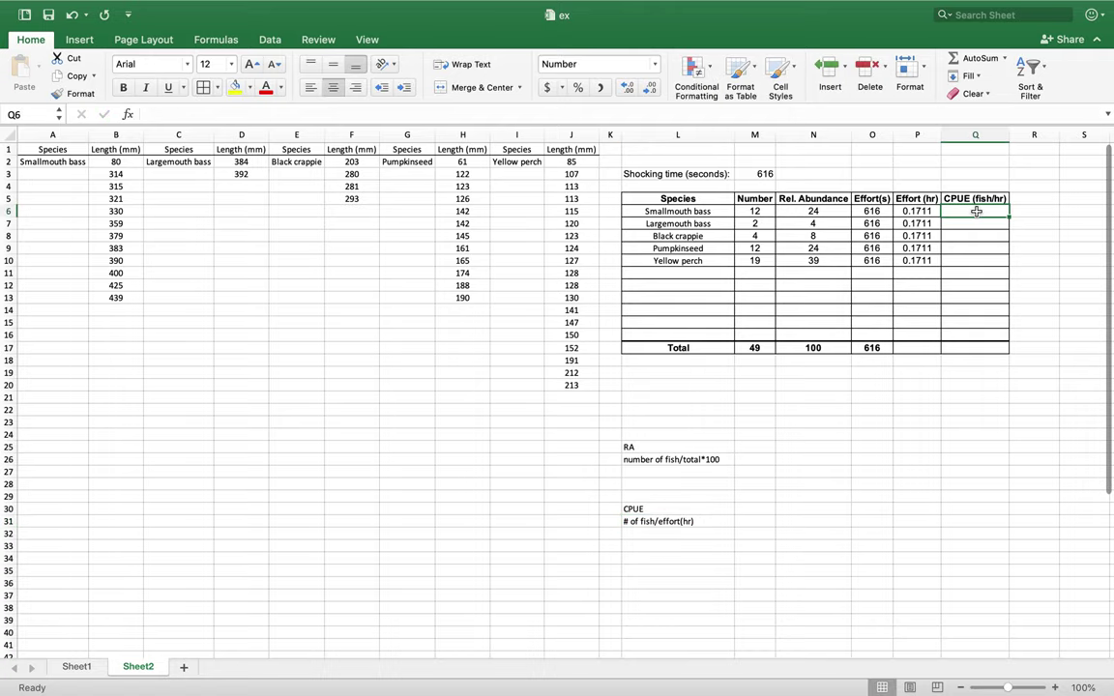
text(=)
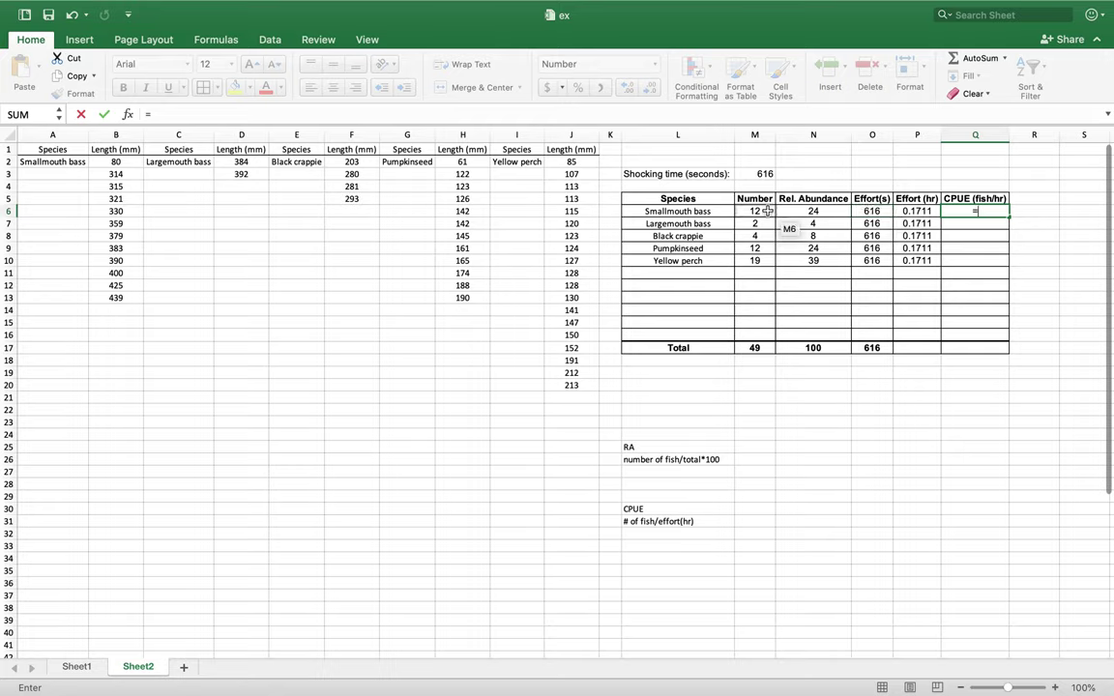
click(767, 211)
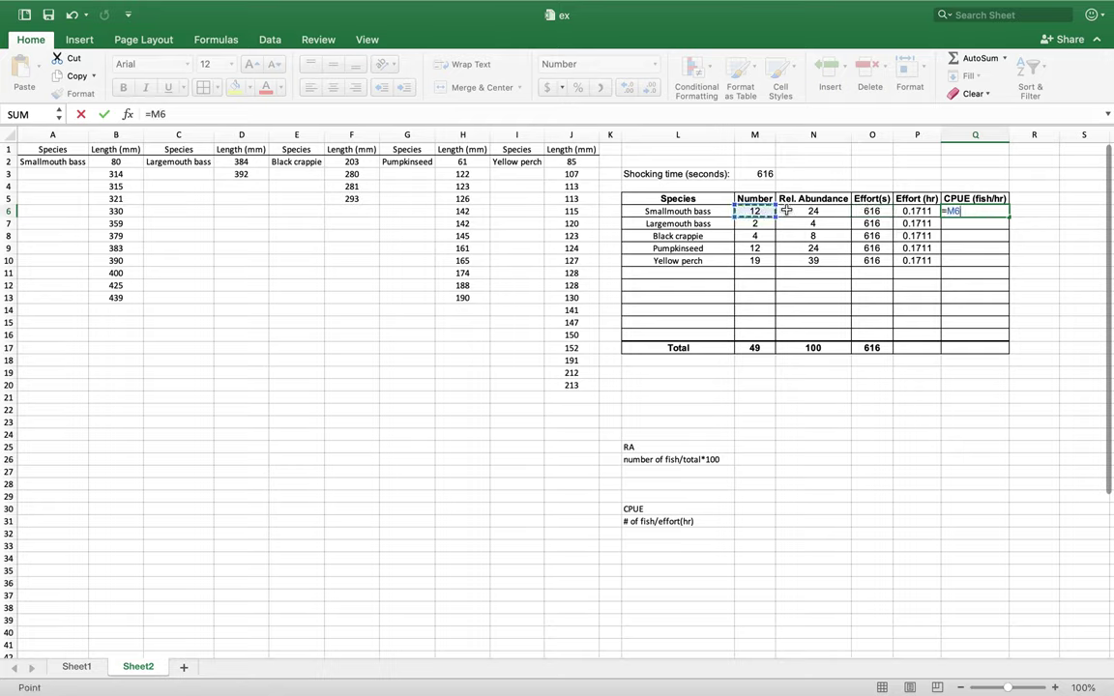
text(/)
click(925, 211)
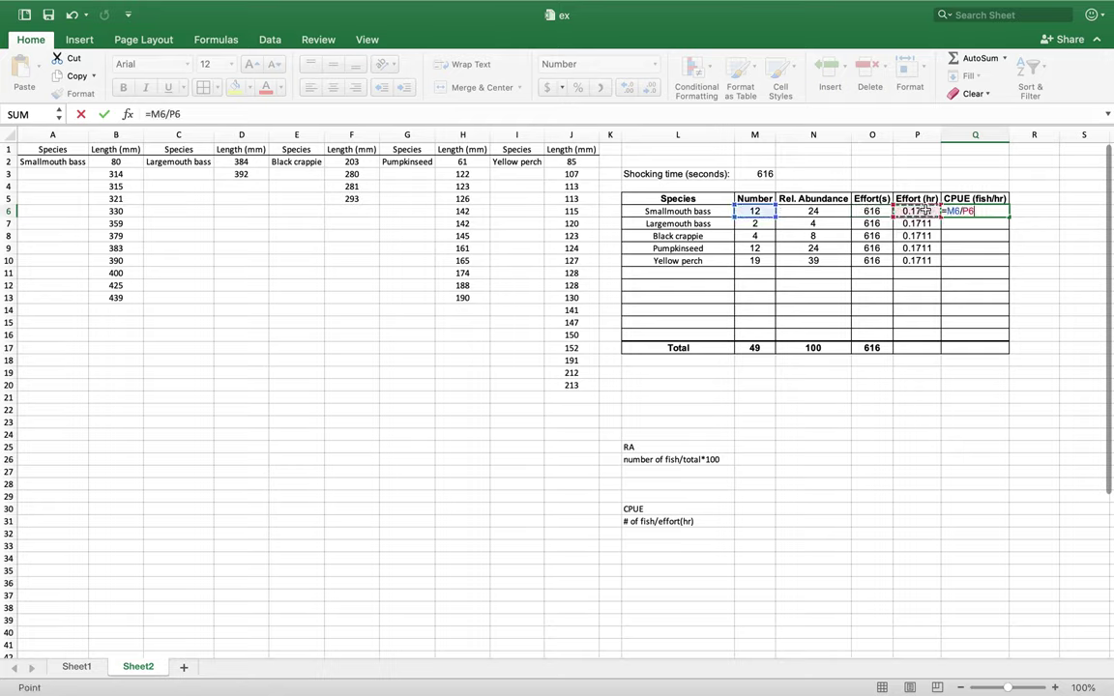
key(Return)
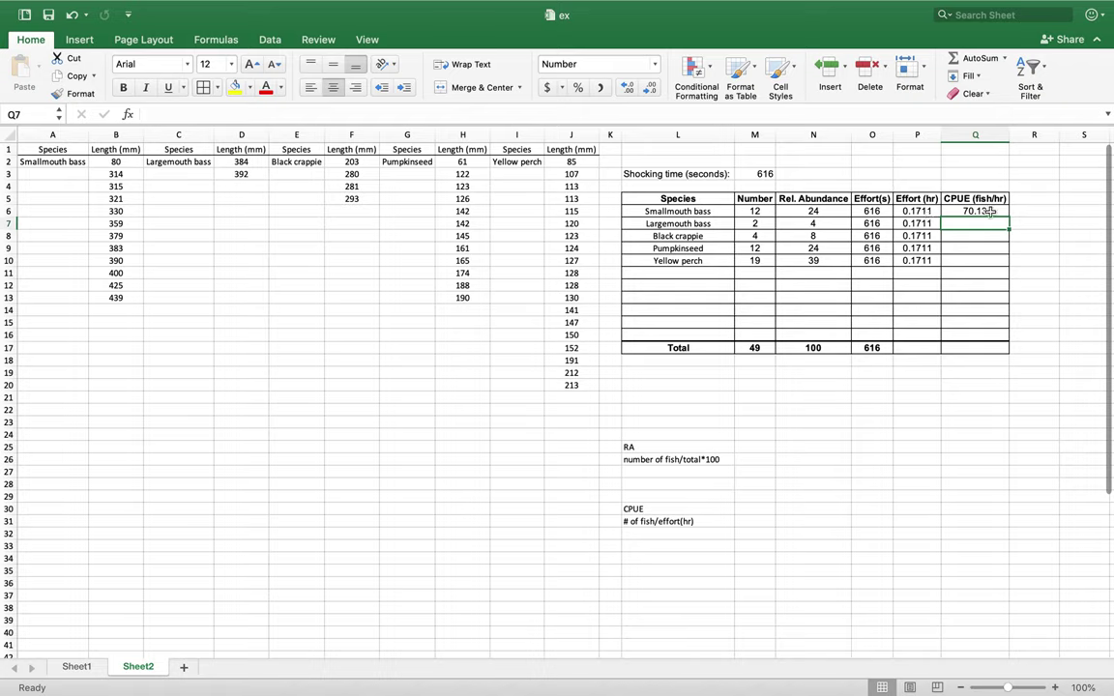
Step: Calculate the largemouth bass CPUE in Q7 with the formula =M7/P7
text(=)
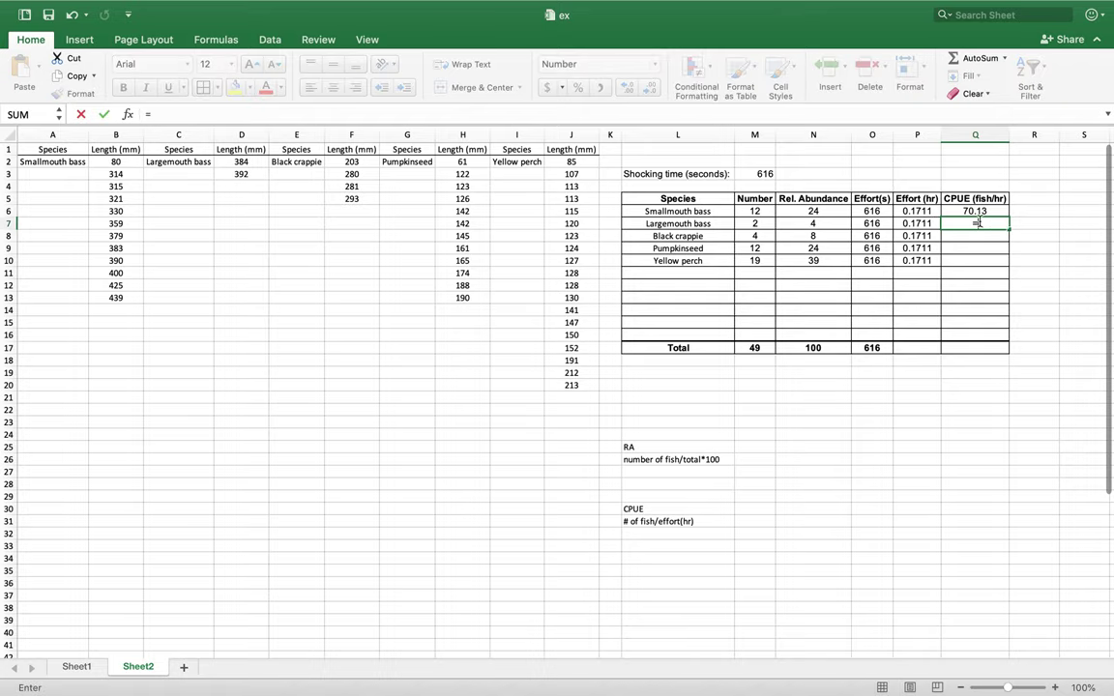
click(750, 224)
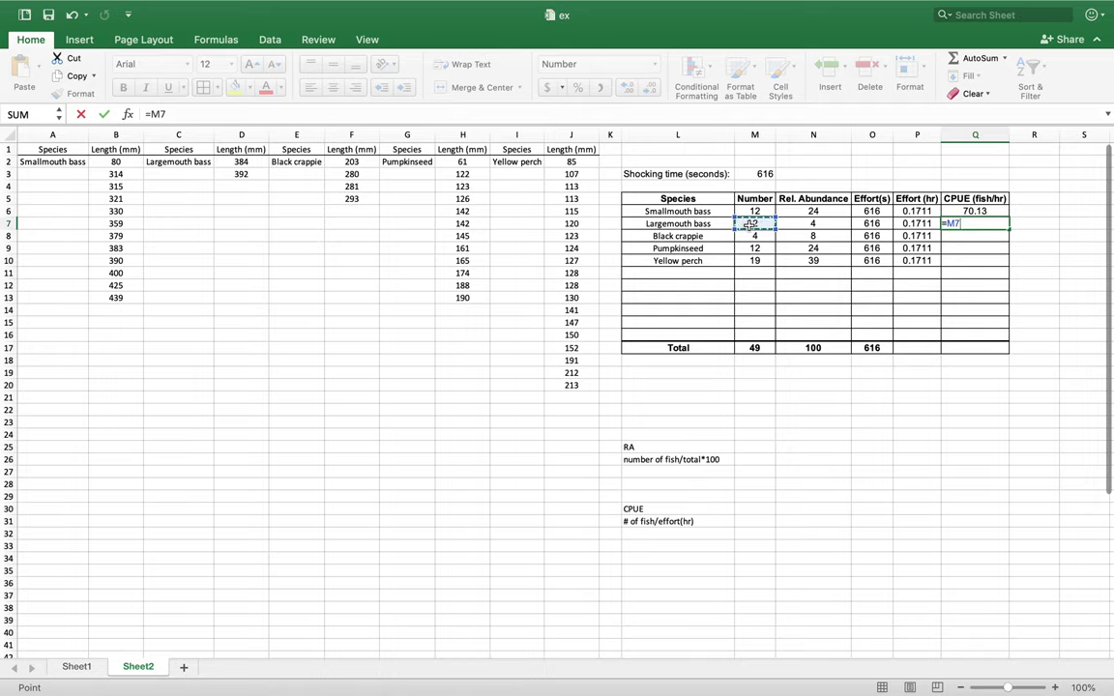
text(/)
click(901, 222)
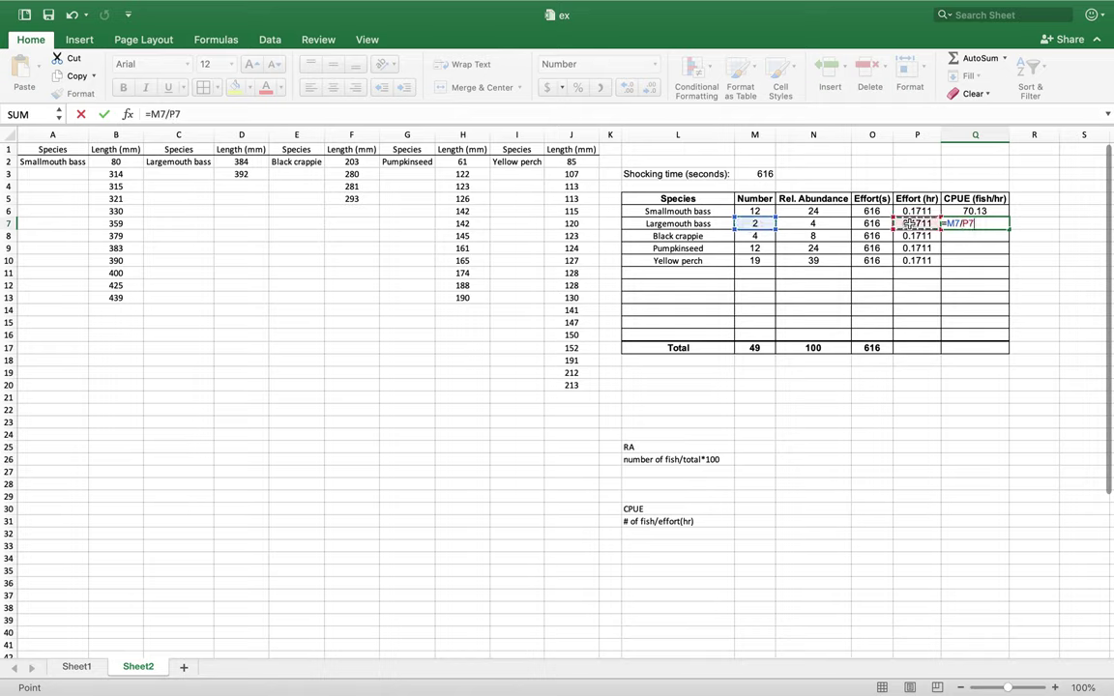
key(Return)
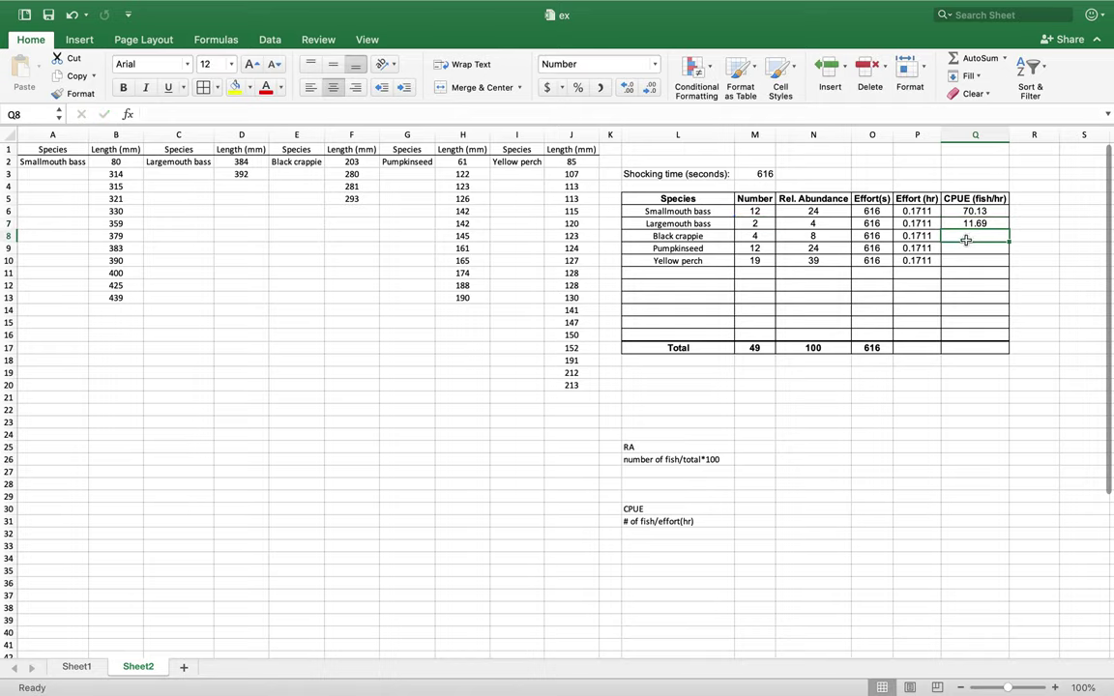
Step: Calculate the black crappie CPUE in Q8 with the formula =M8/P8
text(=)
click(762, 236)
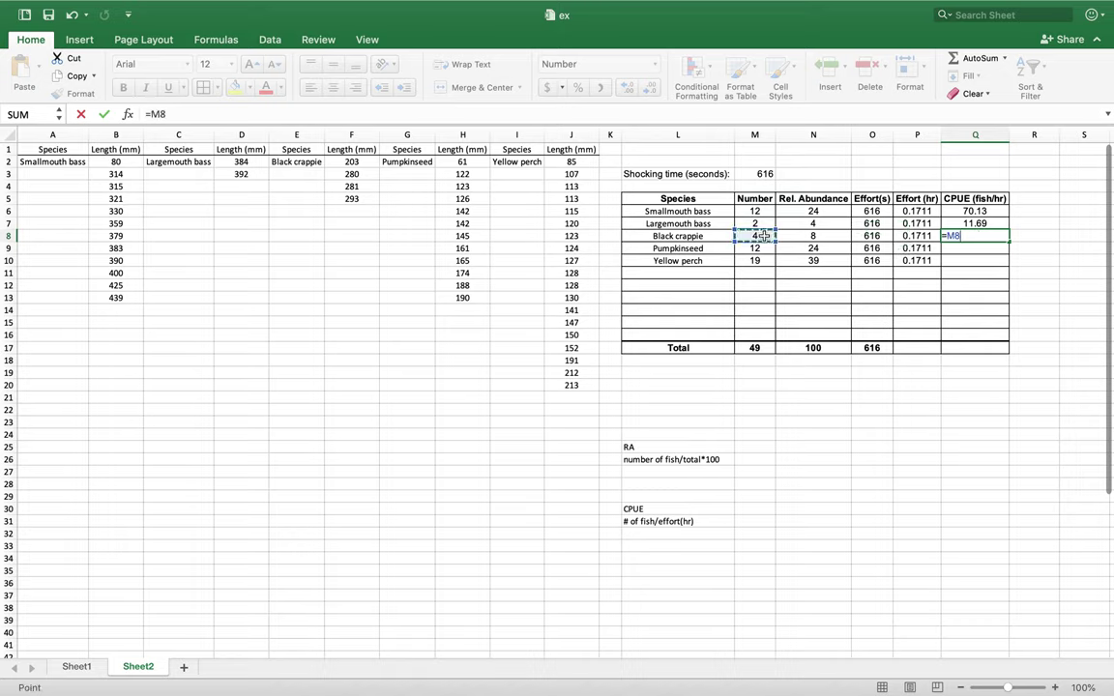
text(/)
click(923, 238)
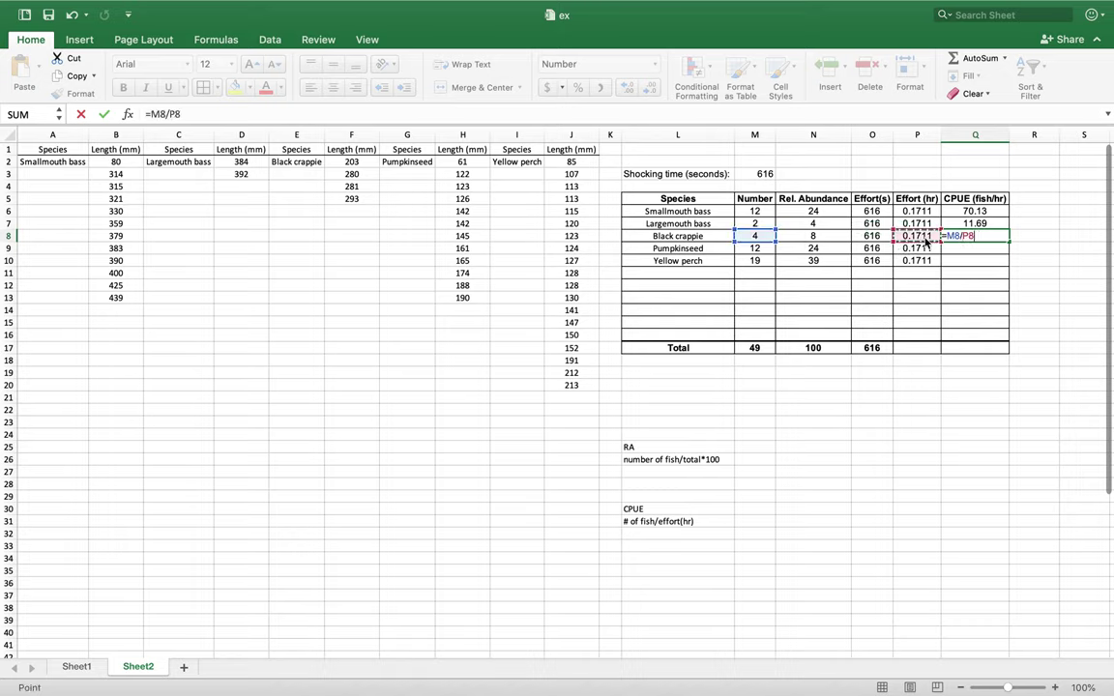
key(Return)
Step: Calculate the pumpkinseed CPUE in Q9 with the formula =M9/P9
text(=)
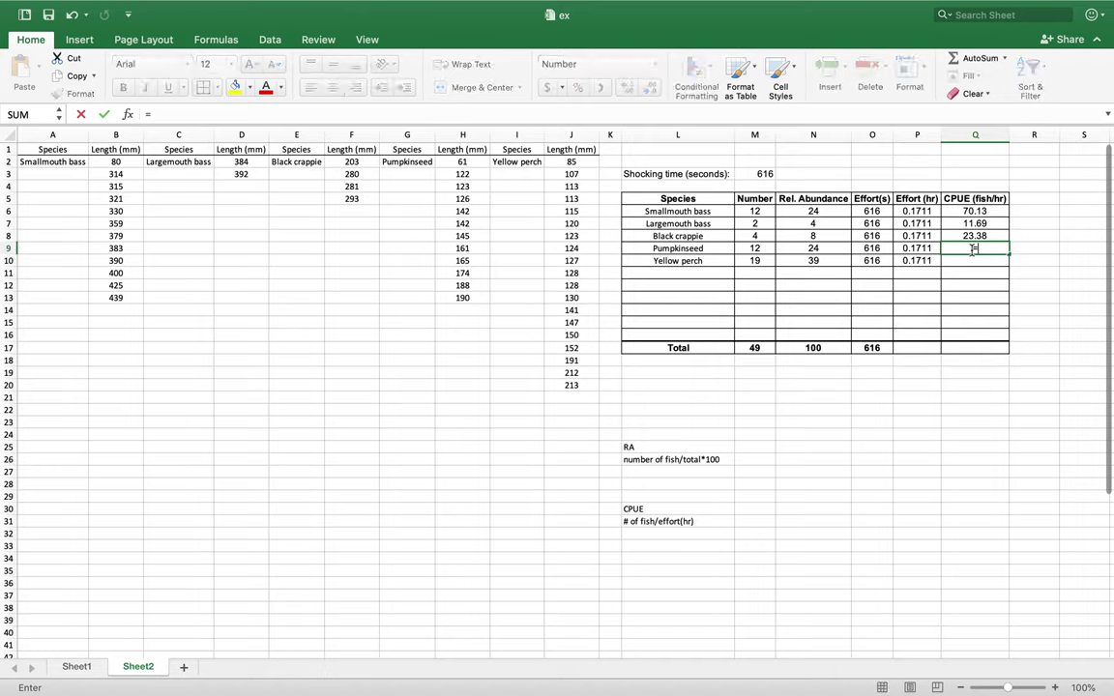
click(742, 249)
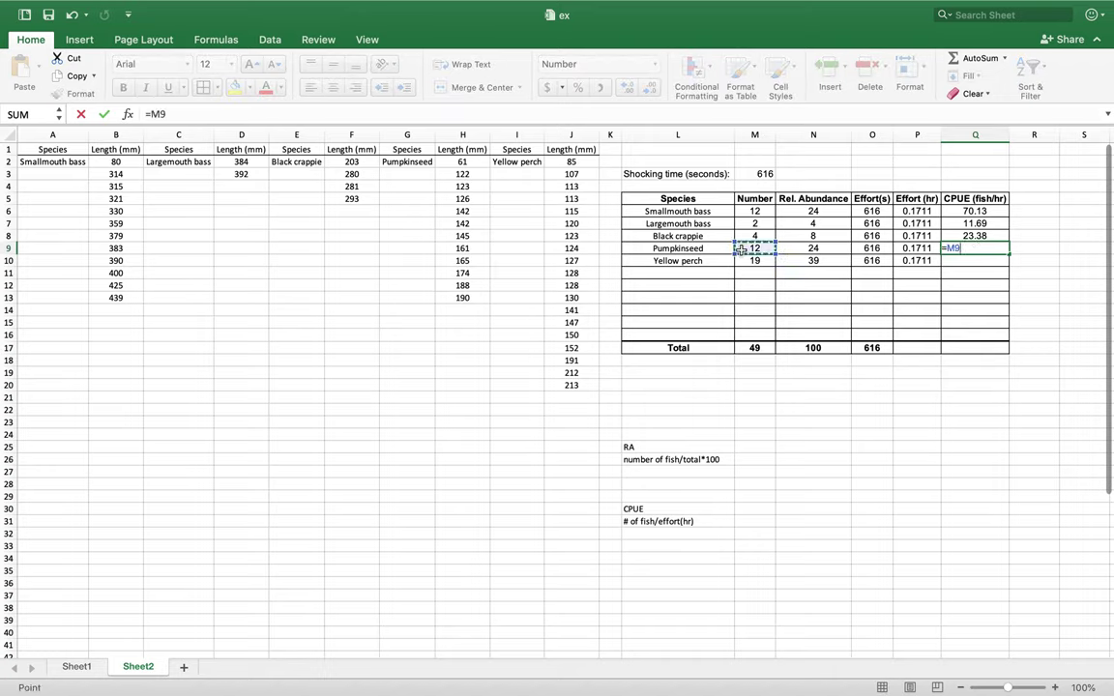
text(/)
click(922, 249)
key(Return)
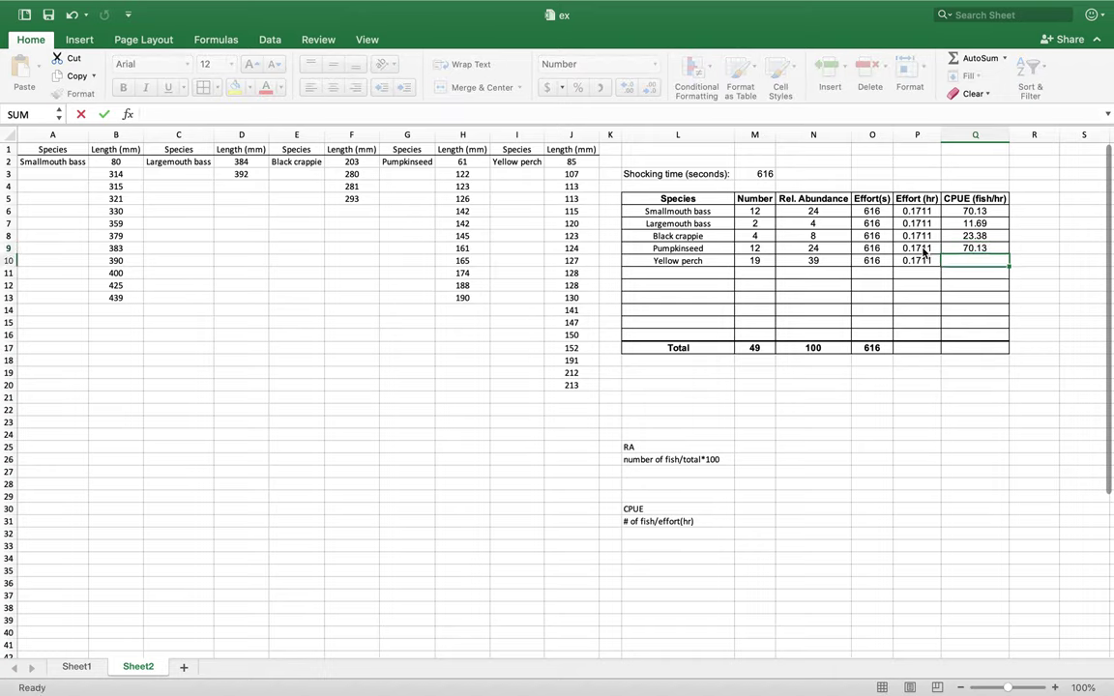
Step: Calculate the yellow perch CPUE in Q10 with the formula =M10/P10
text(=)
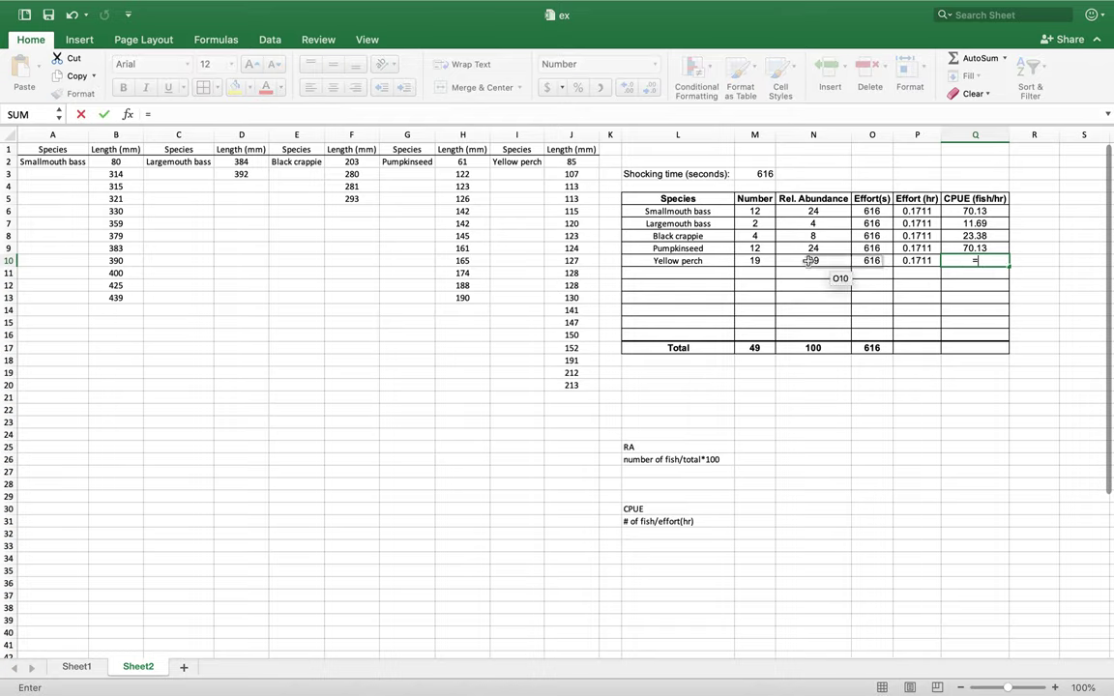
click(754, 261)
text(/)
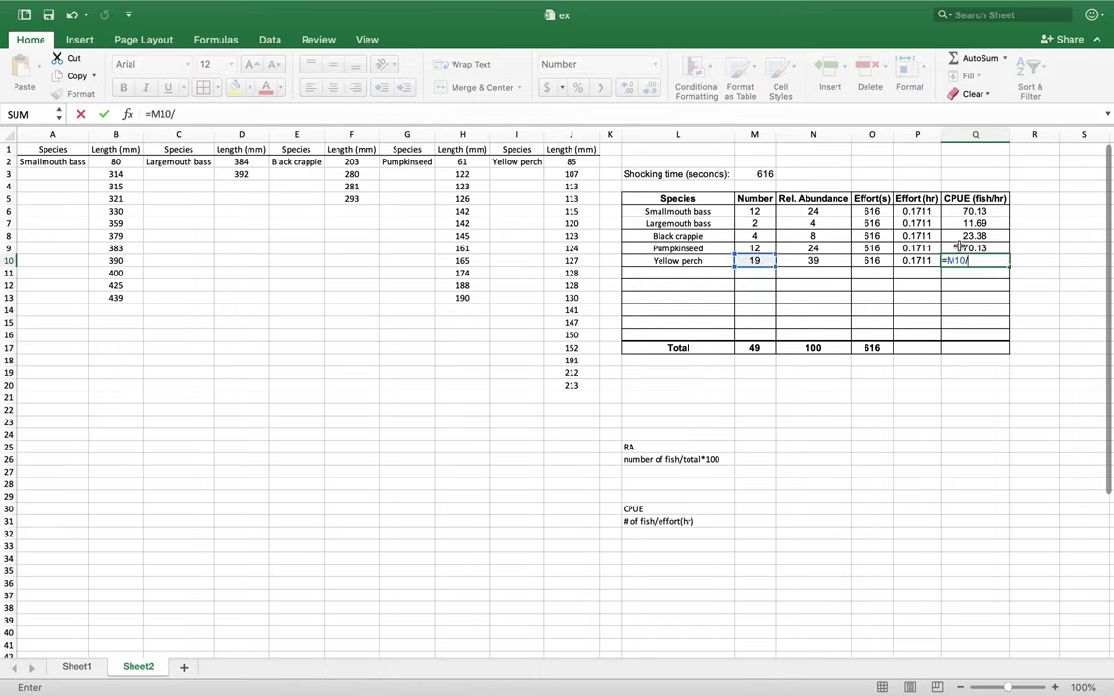
click(926, 261)
key(Return)
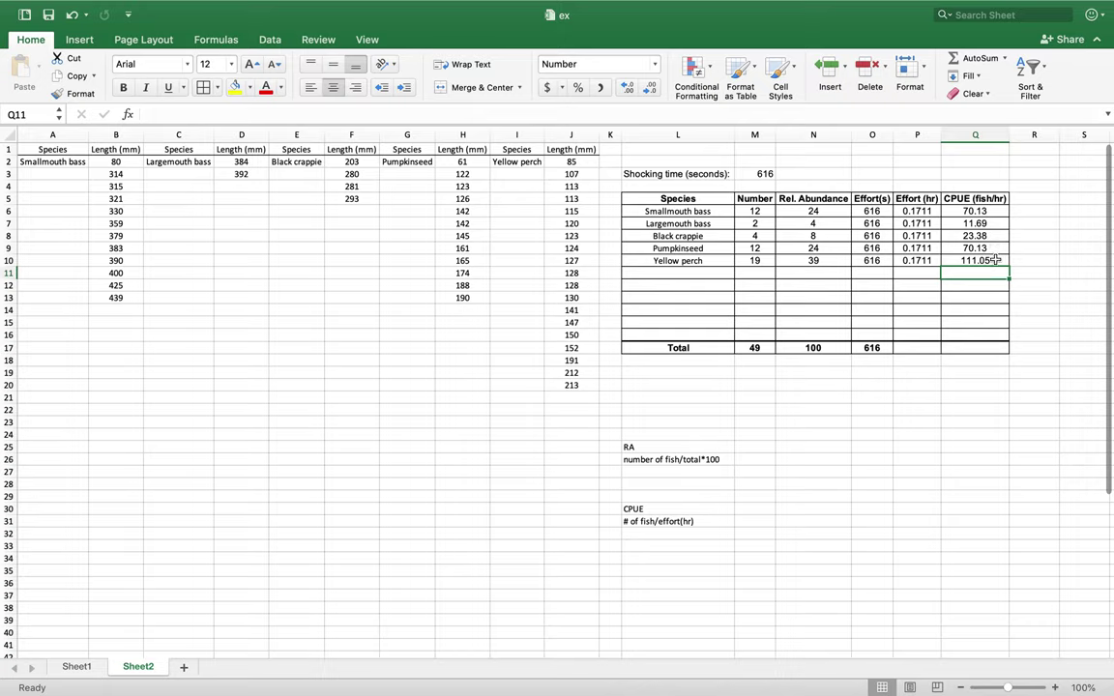
click(922, 348)
click(919, 263)
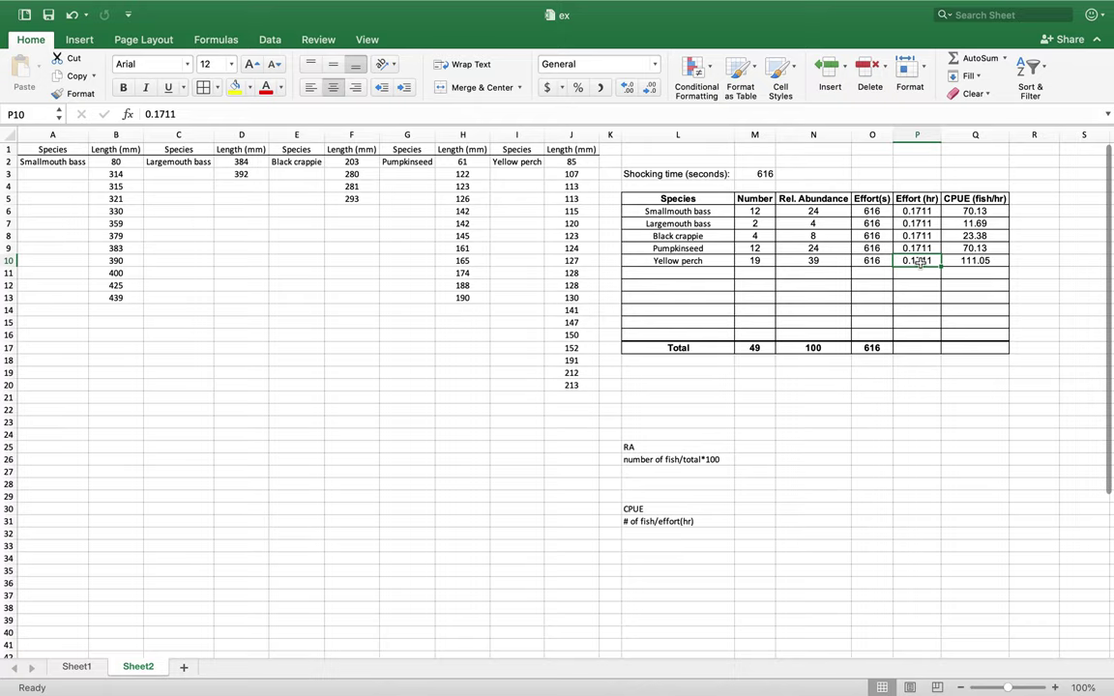
key(super+c)
click(925, 350)
key(Escape)
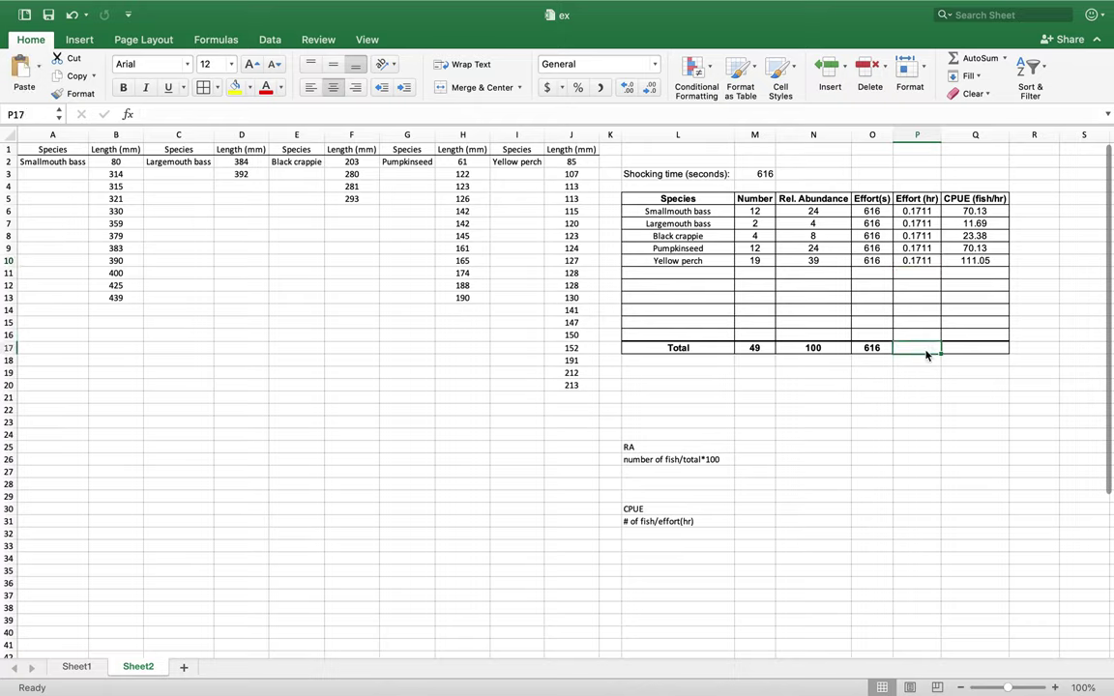
Step: Copy the yellow perch effort in hours, 0.1711, from P10 into the Total row at P17
click(925, 263)
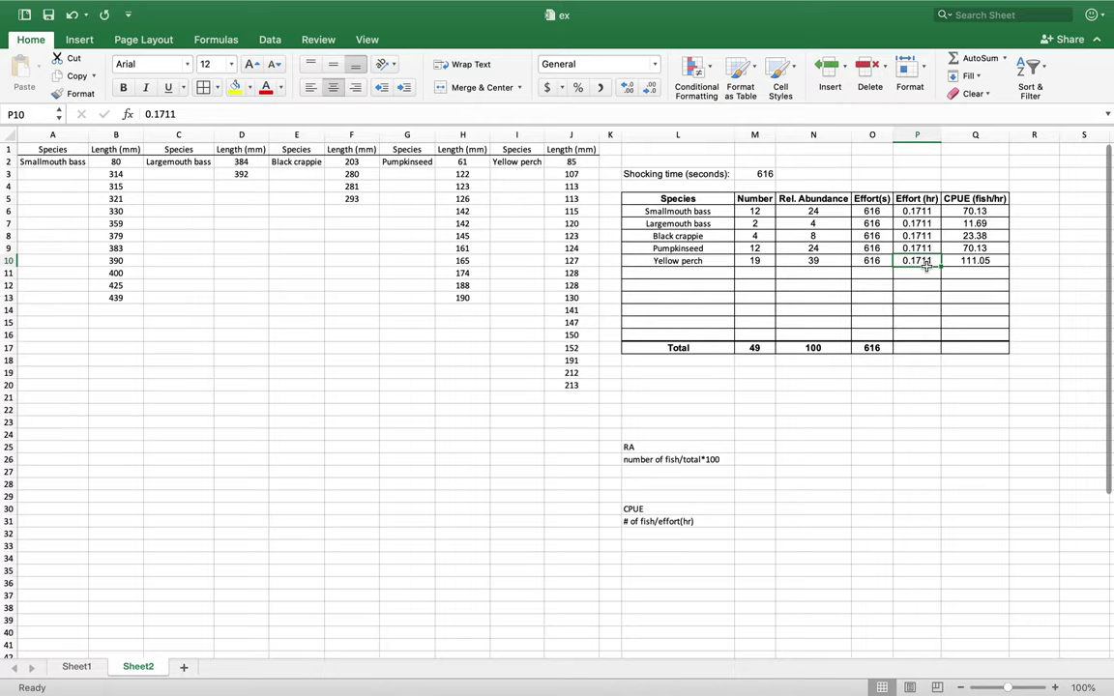
key(super+c)
click(925, 349)
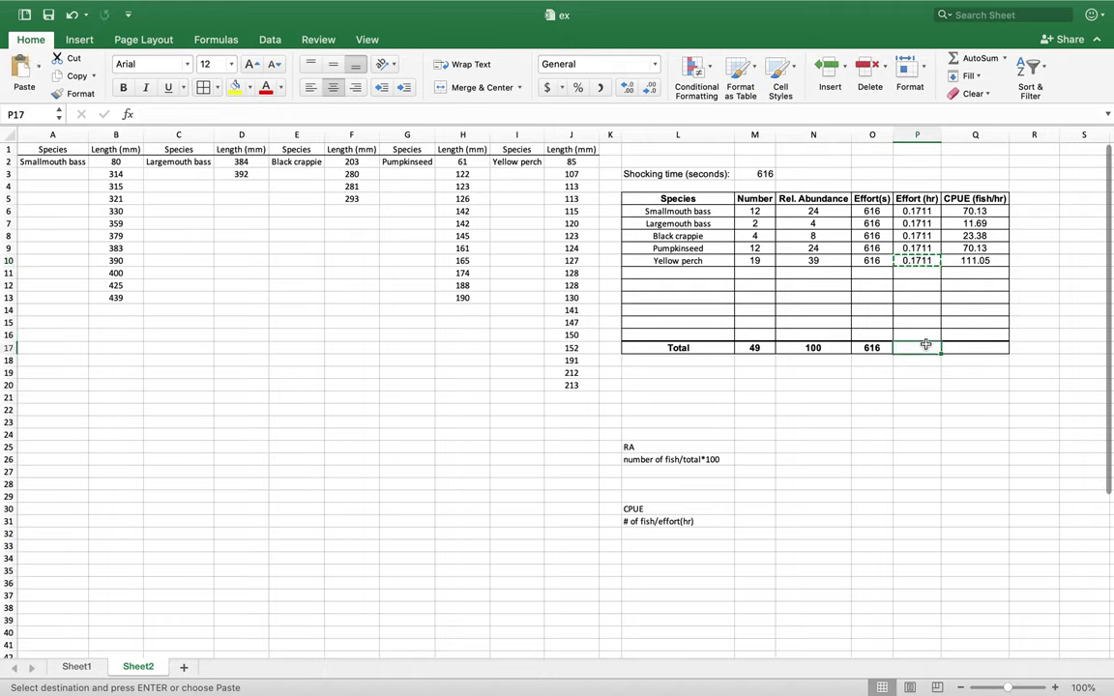
key(super+v)
click(954, 349)
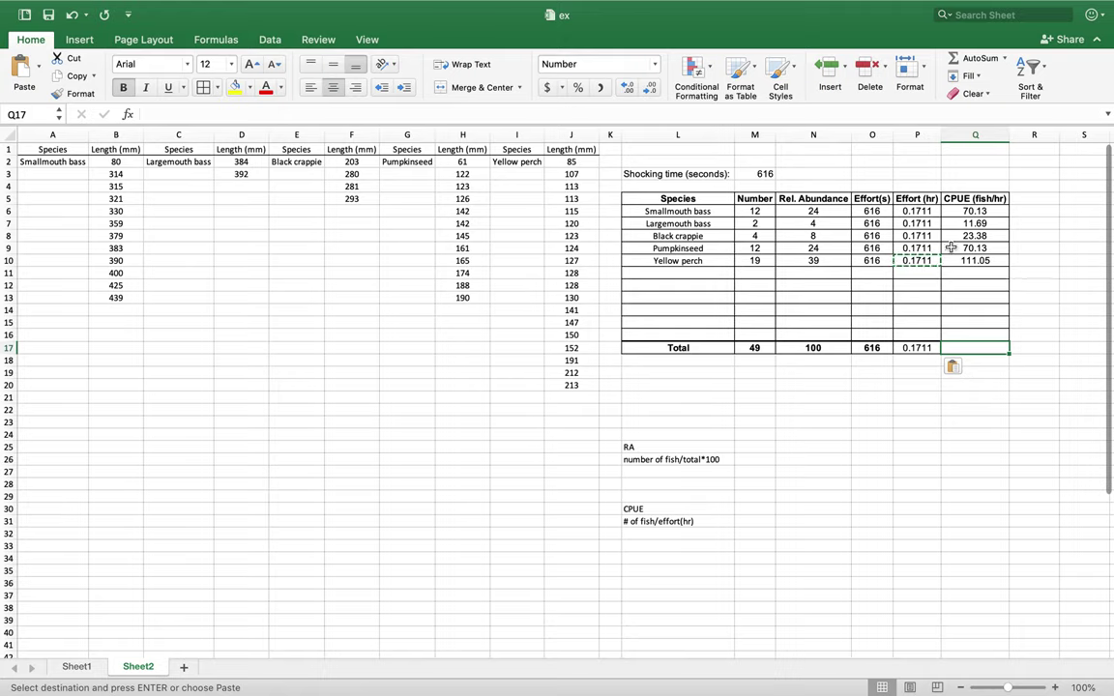
click(909, 350)
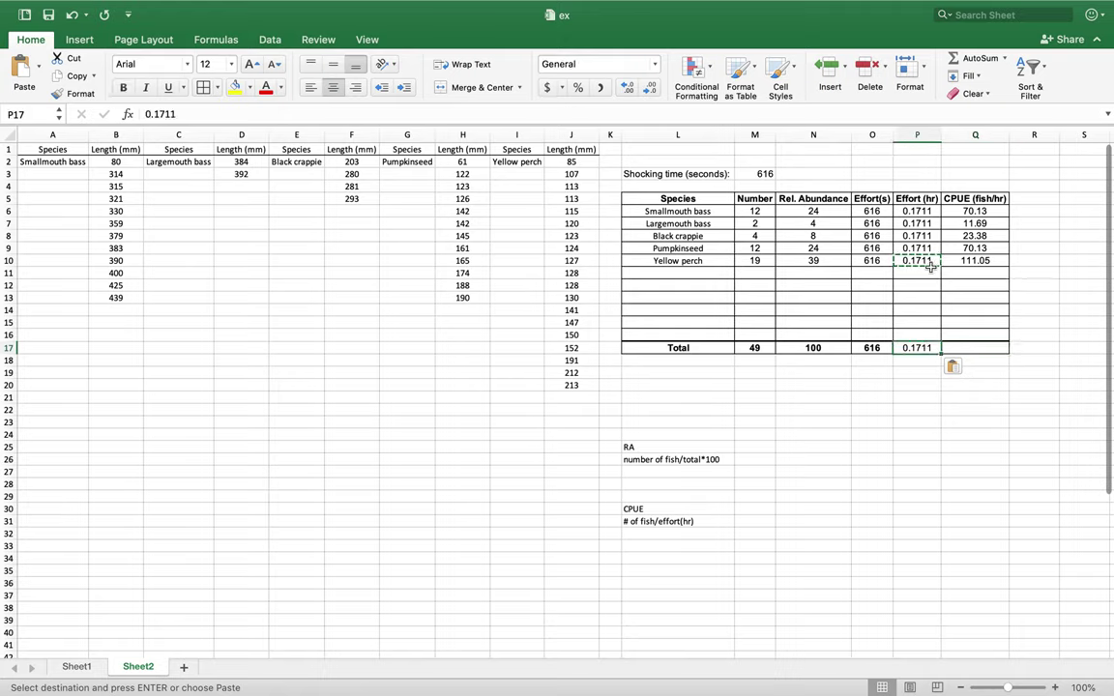
Step: Total the CPUE column in Q17 with a SUM formula over Q6:Q10
click(987, 348)
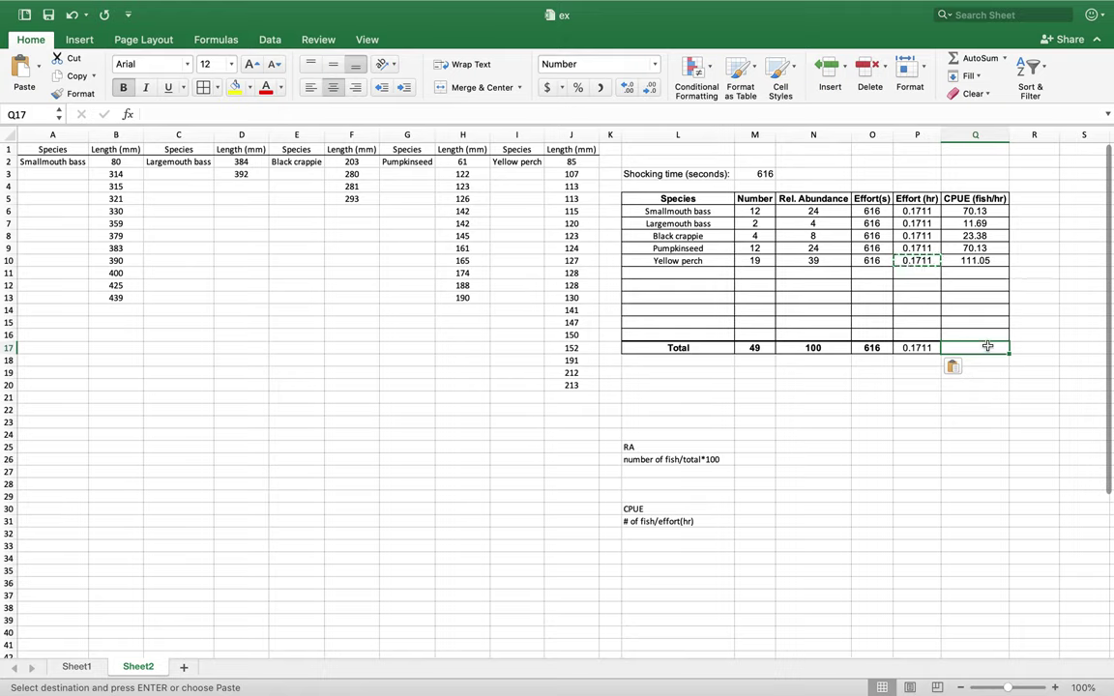
text(=sum)
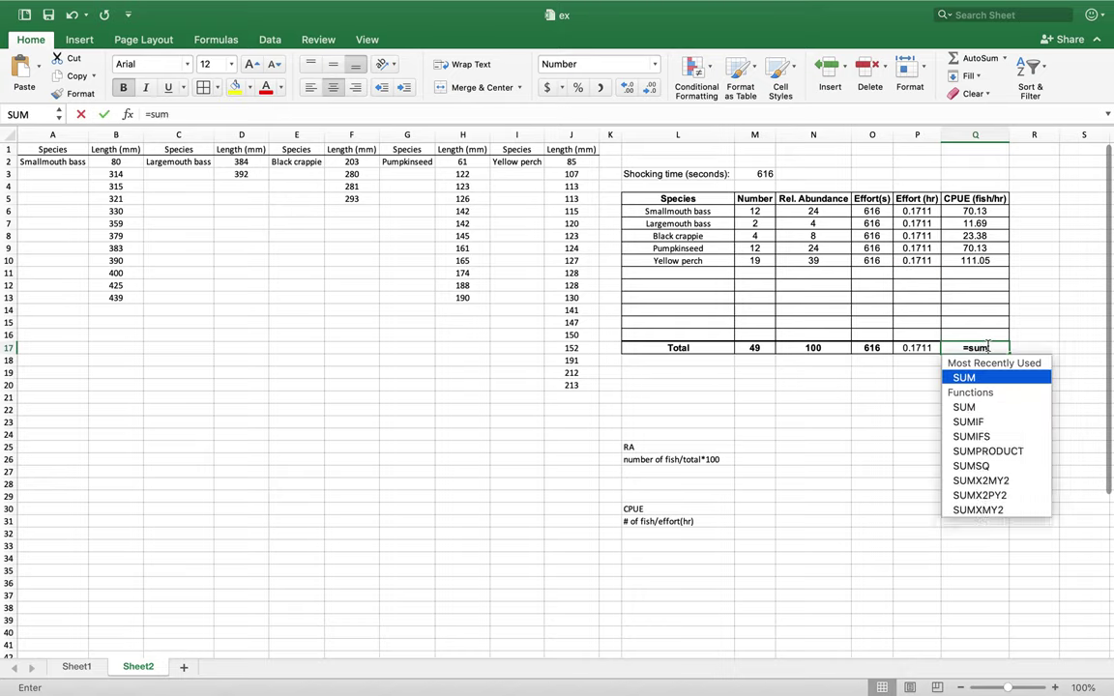
double_click(993, 383)
drag(974, 211, 980, 260)
key(Return)
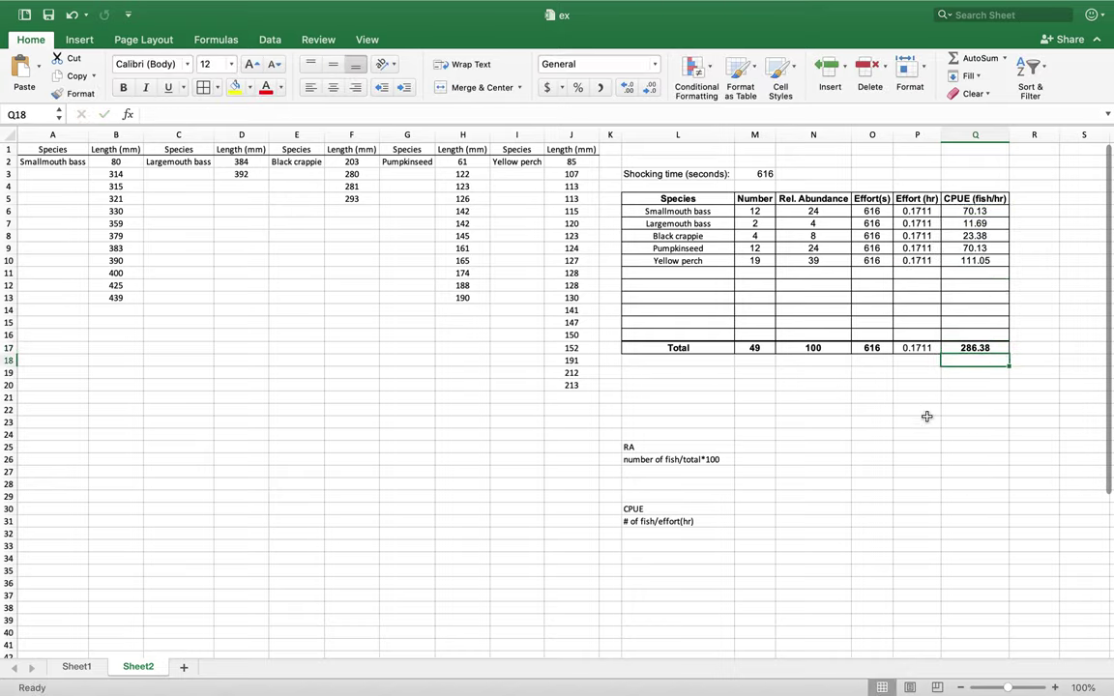
click(993, 348)
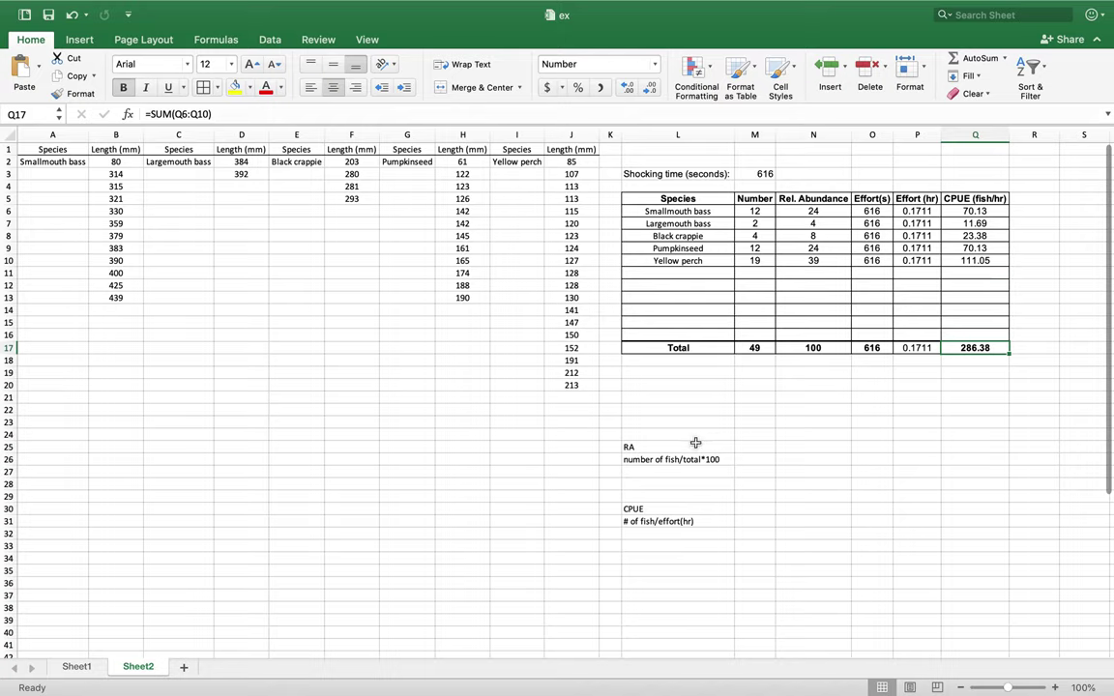
drag(649, 429, 677, 573)
click(828, 583)
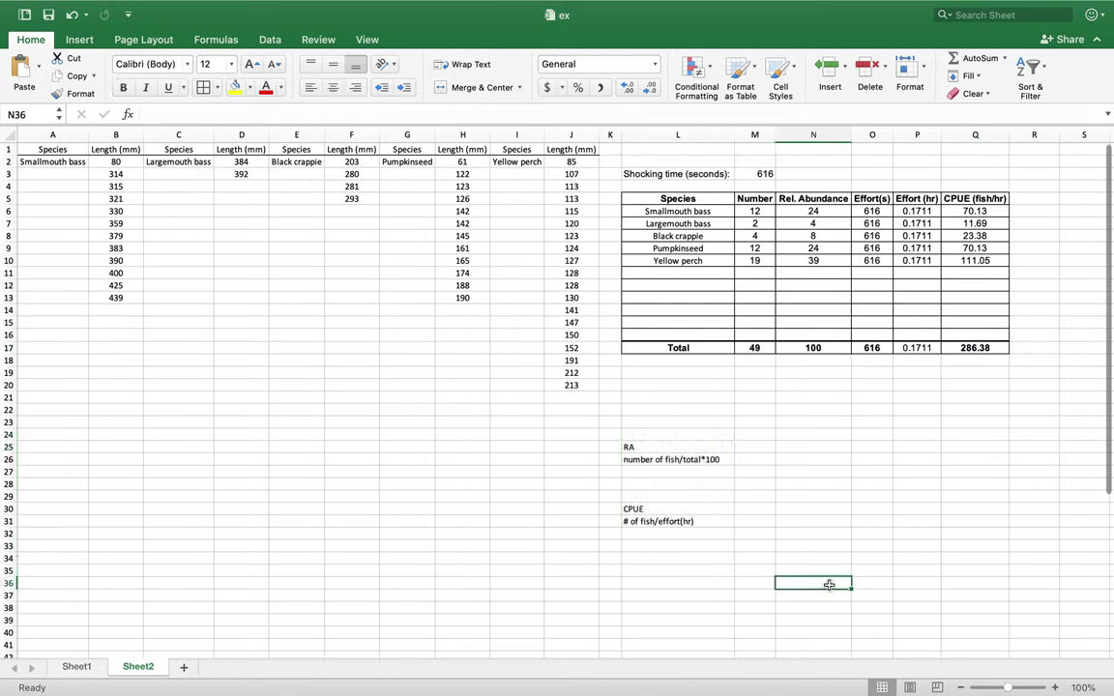